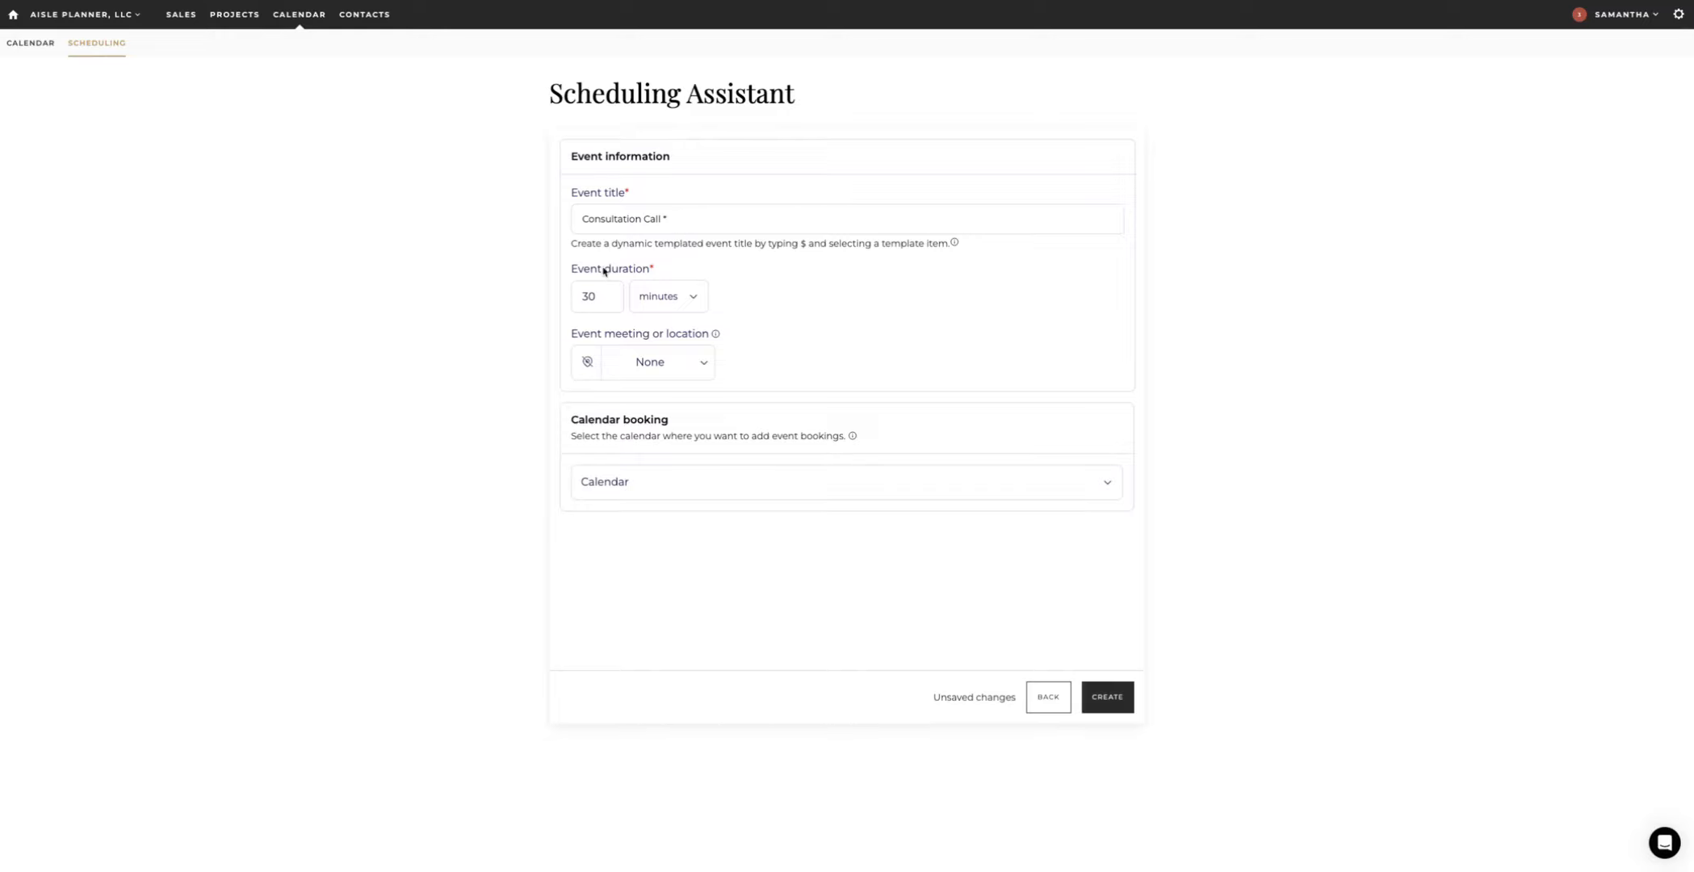
# Step: Keep the Consultation Call's event meeting location set to None
pyautogui.click(689, 363)
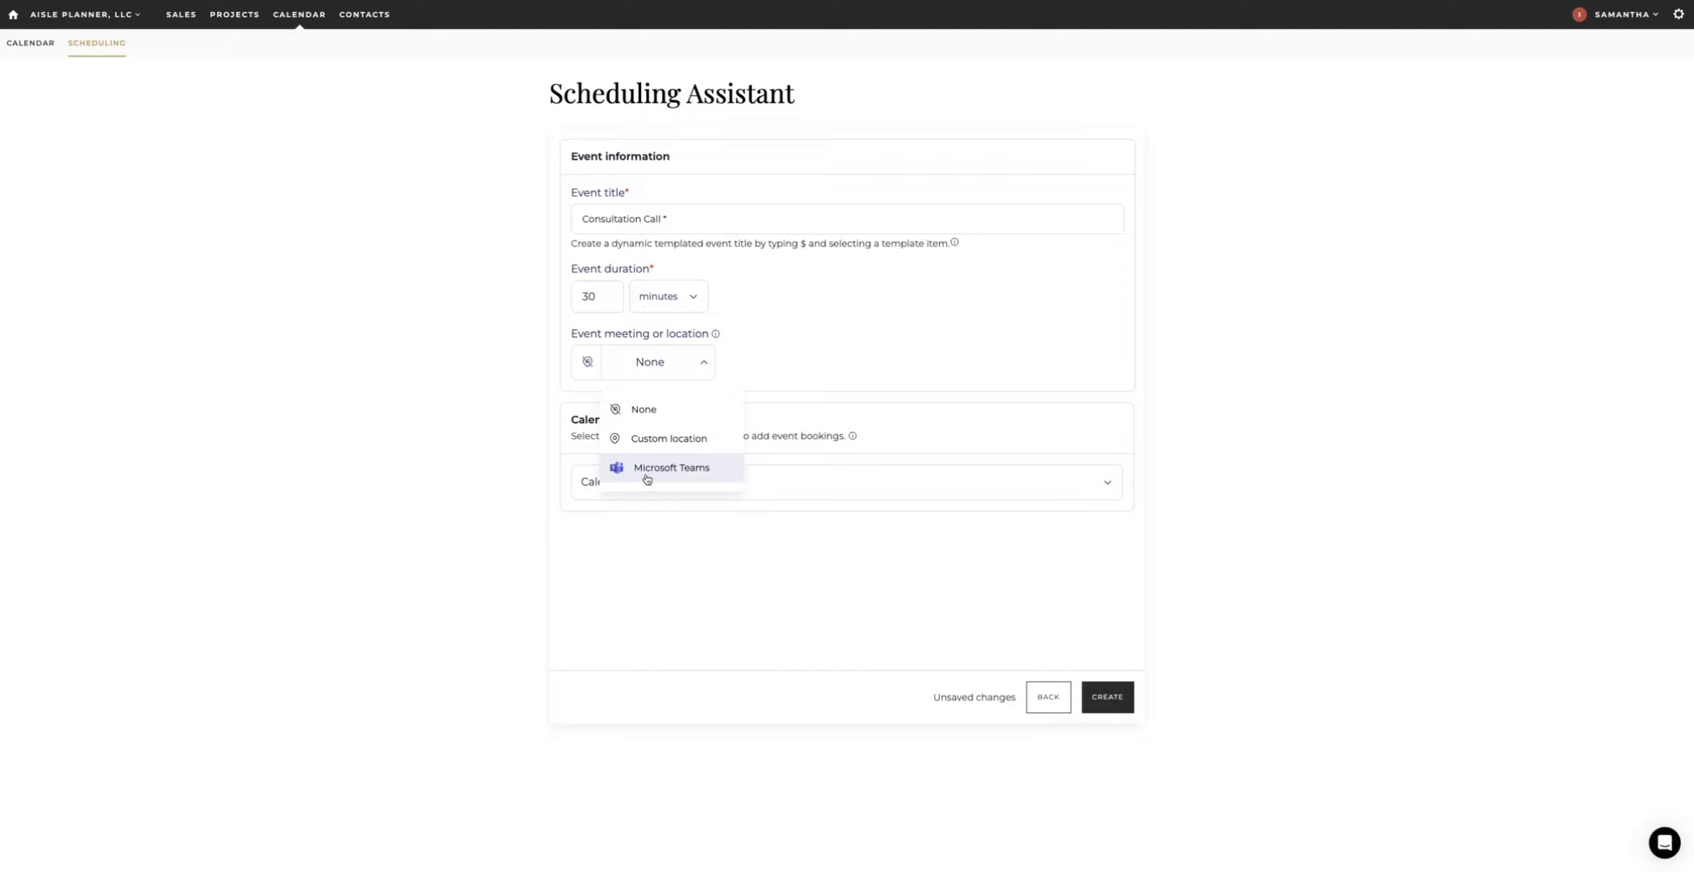
pyautogui.click(483, 417)
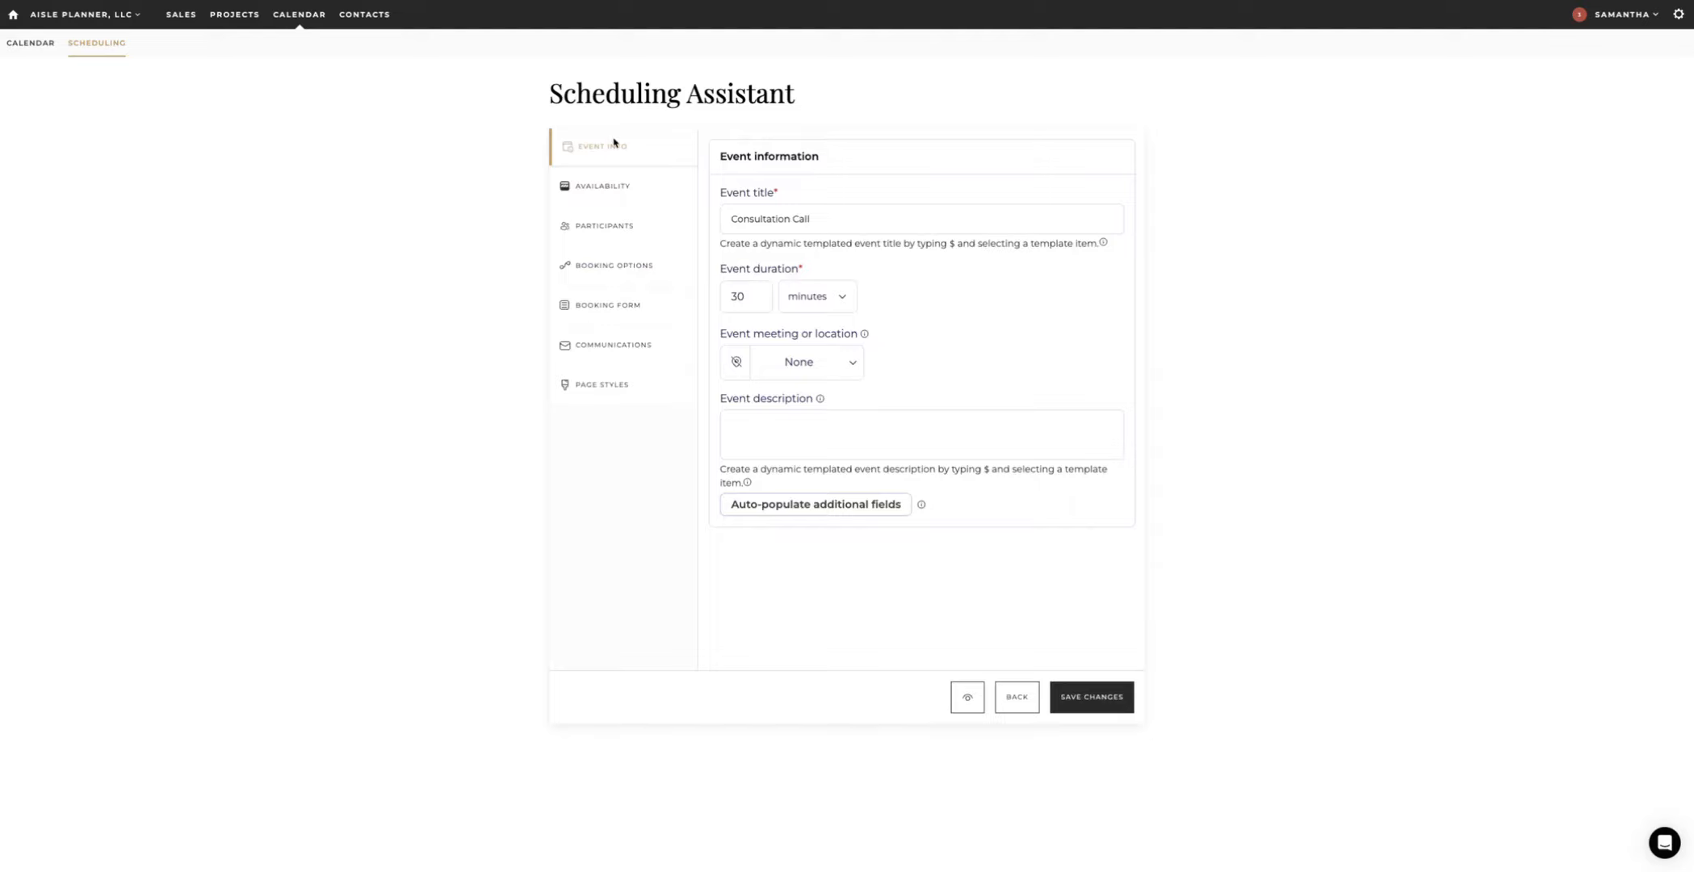
# Step: Check the availability: America/Chicago timezone, weekdays 09:00am–05:00pm, weekends unavailable
pyautogui.click(596, 187)
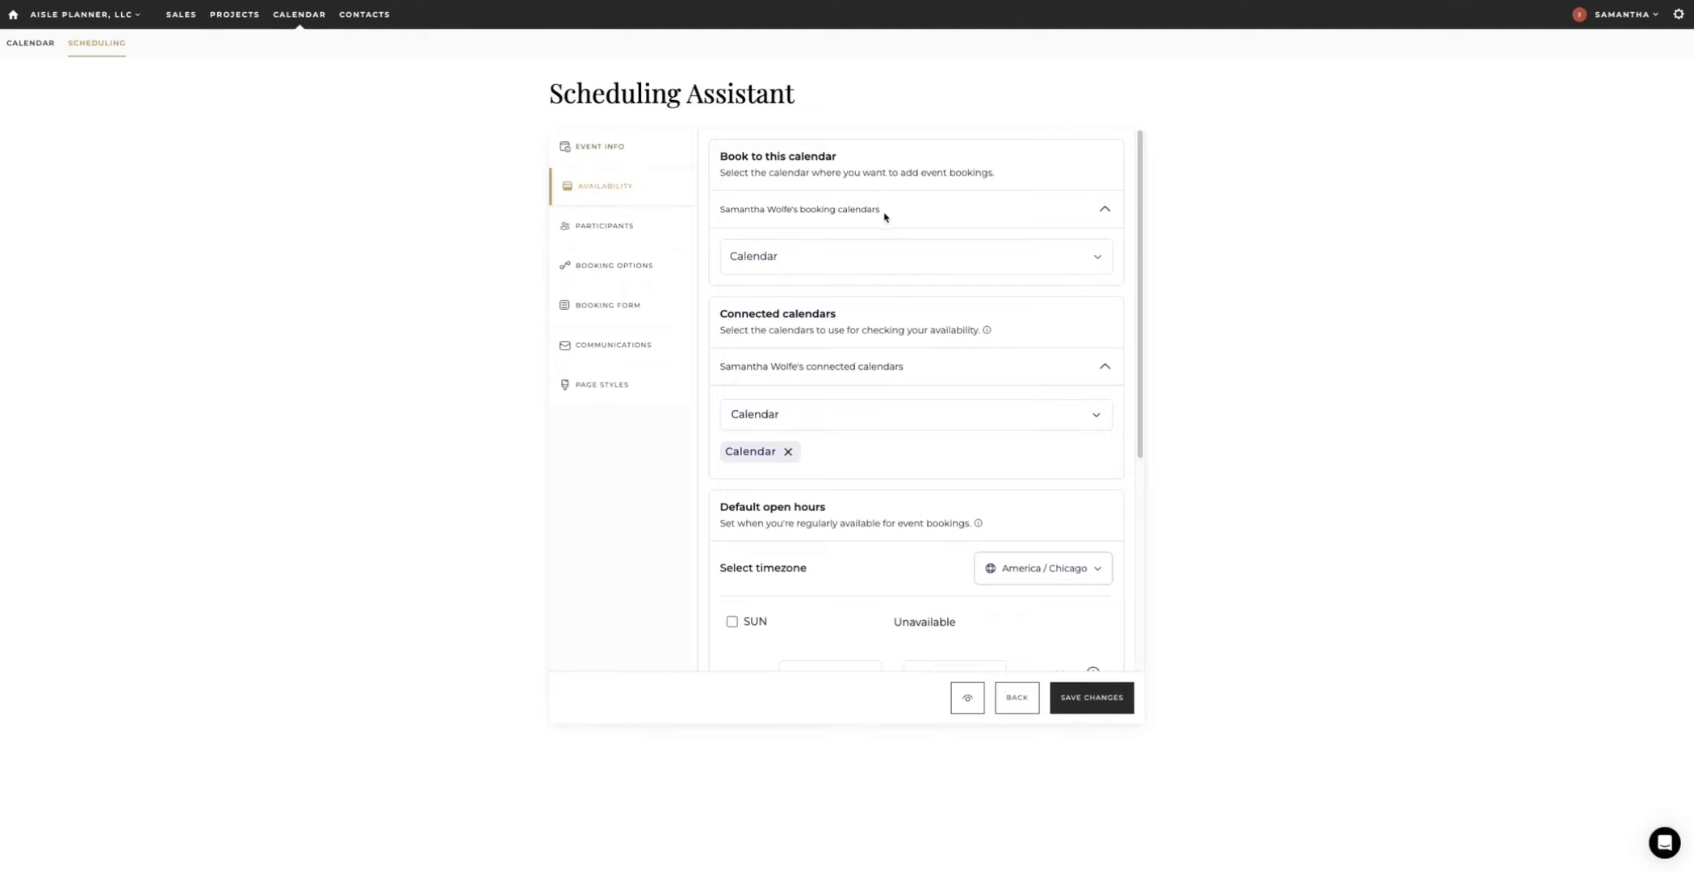
pyautogui.scroll(-1, 885, 283)
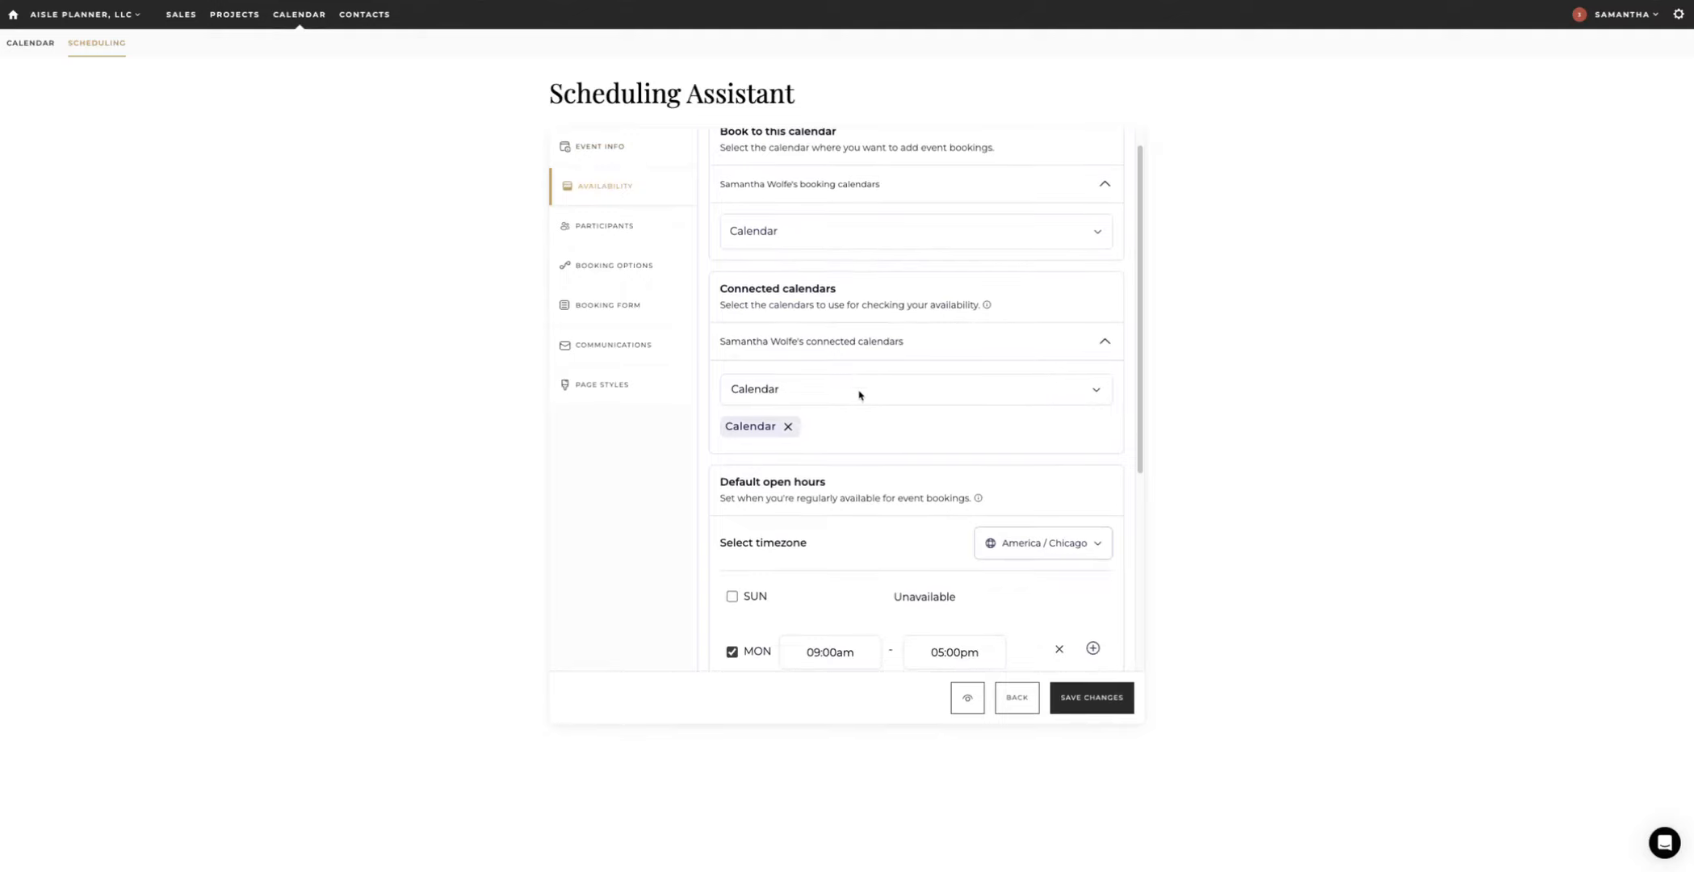
pyautogui.scroll(-1, 859, 395)
pyautogui.scroll(-5, 860, 396)
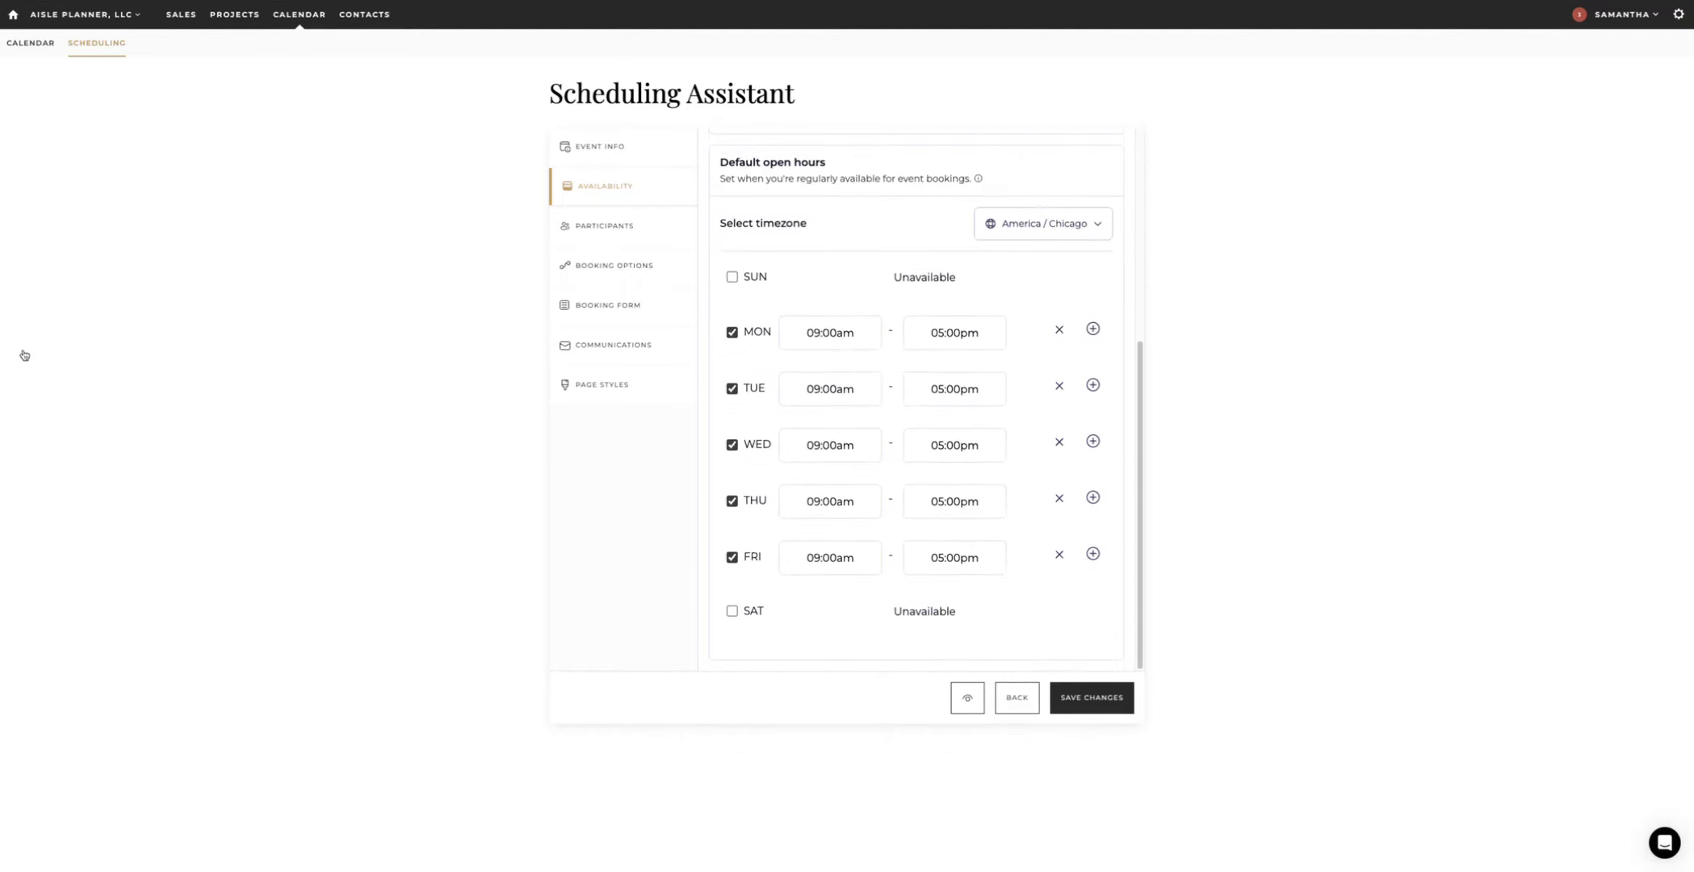
pyautogui.scroll(5, 22, 354)
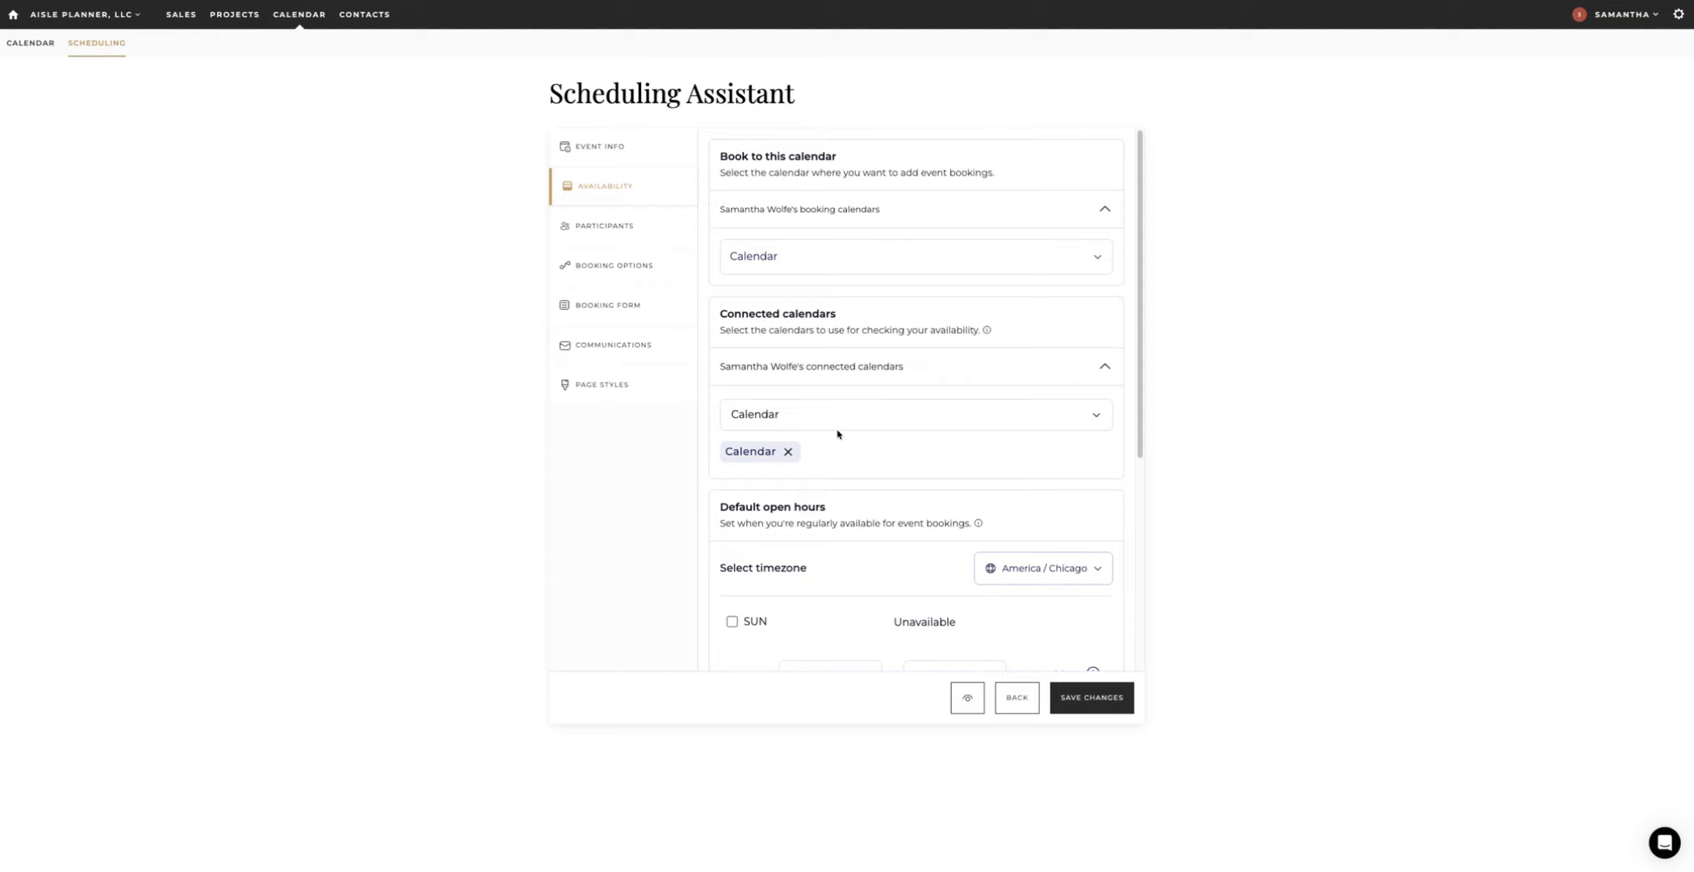
# Step: Review participants and booking options, keeping the default post-booking confirmation page
pyautogui.click(577, 241)
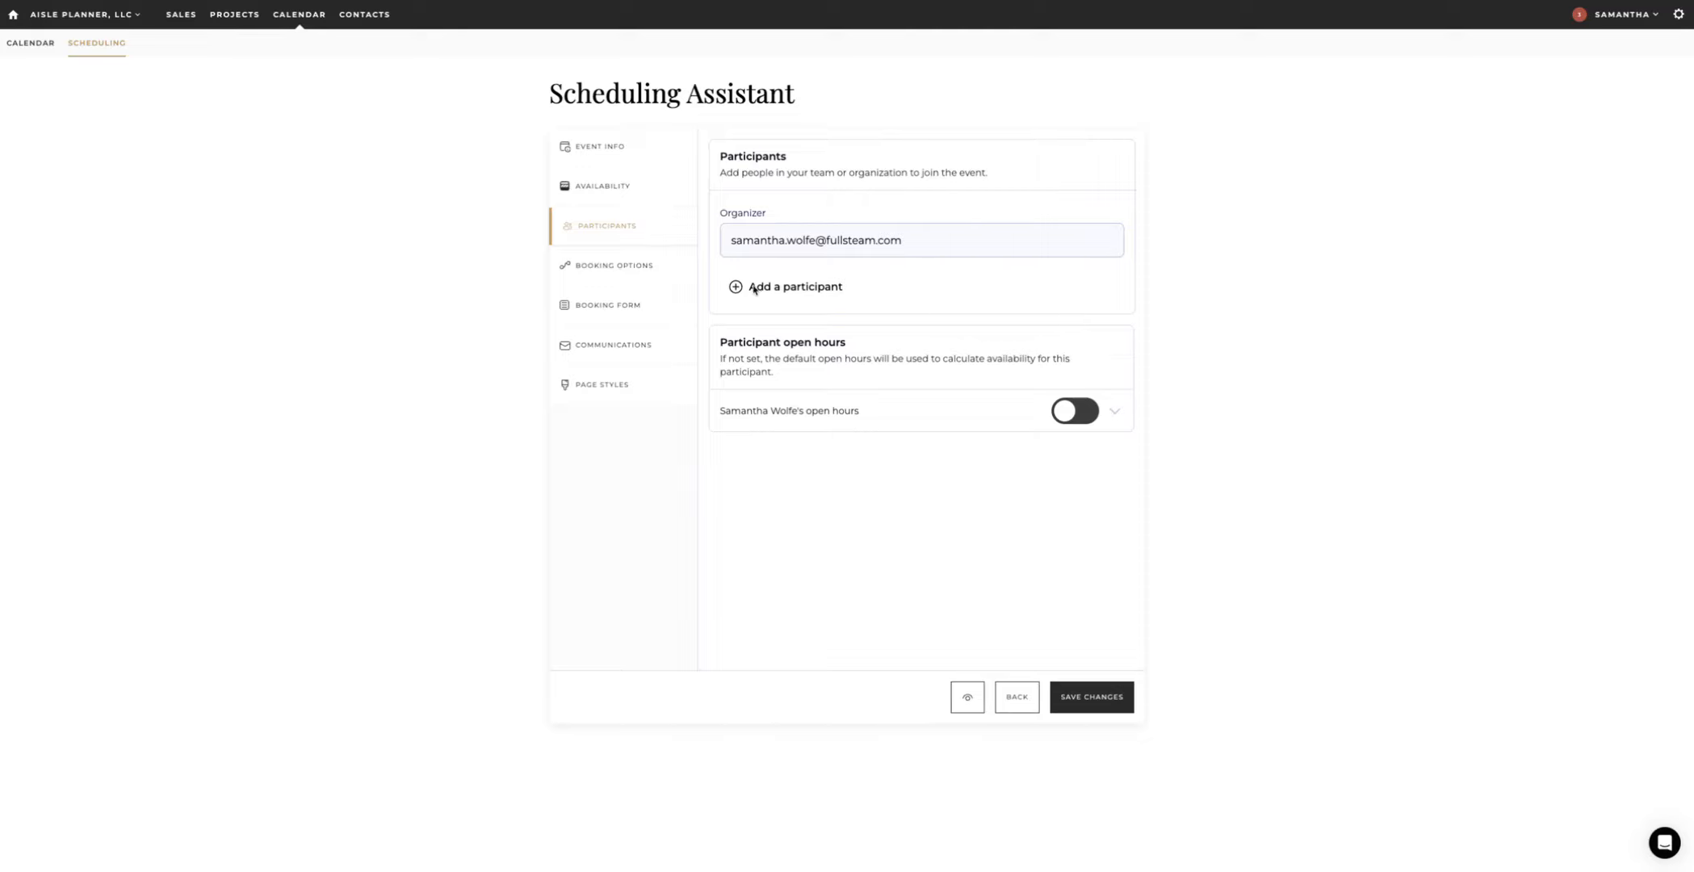
pyautogui.click(787, 289)
pyautogui.click(27, 359)
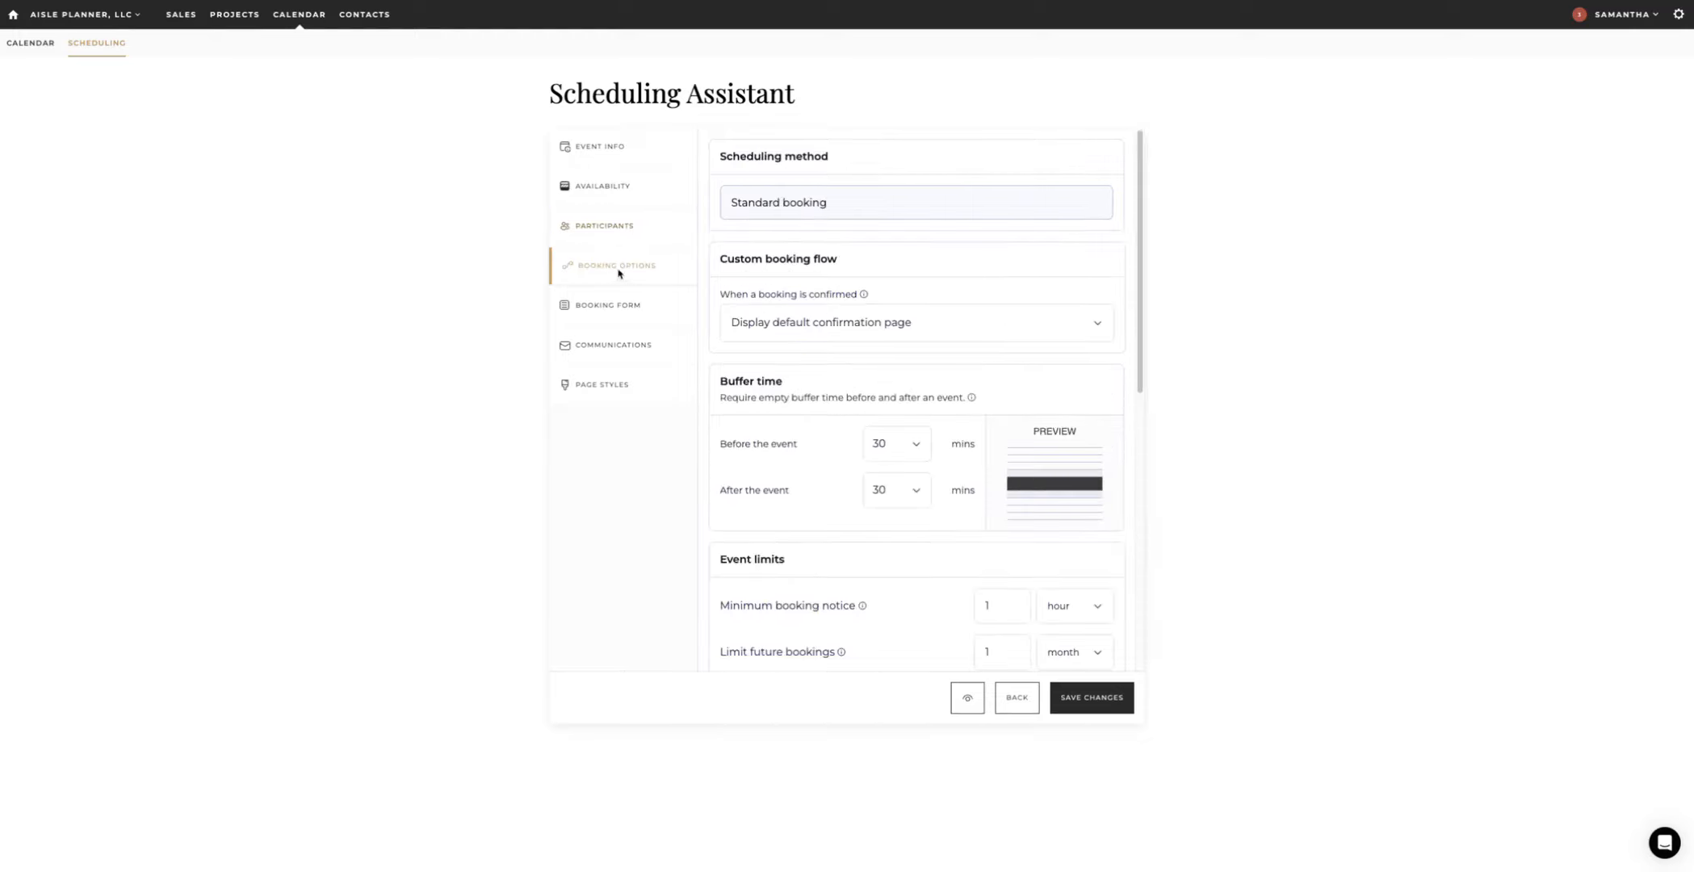
pyautogui.click(929, 324)
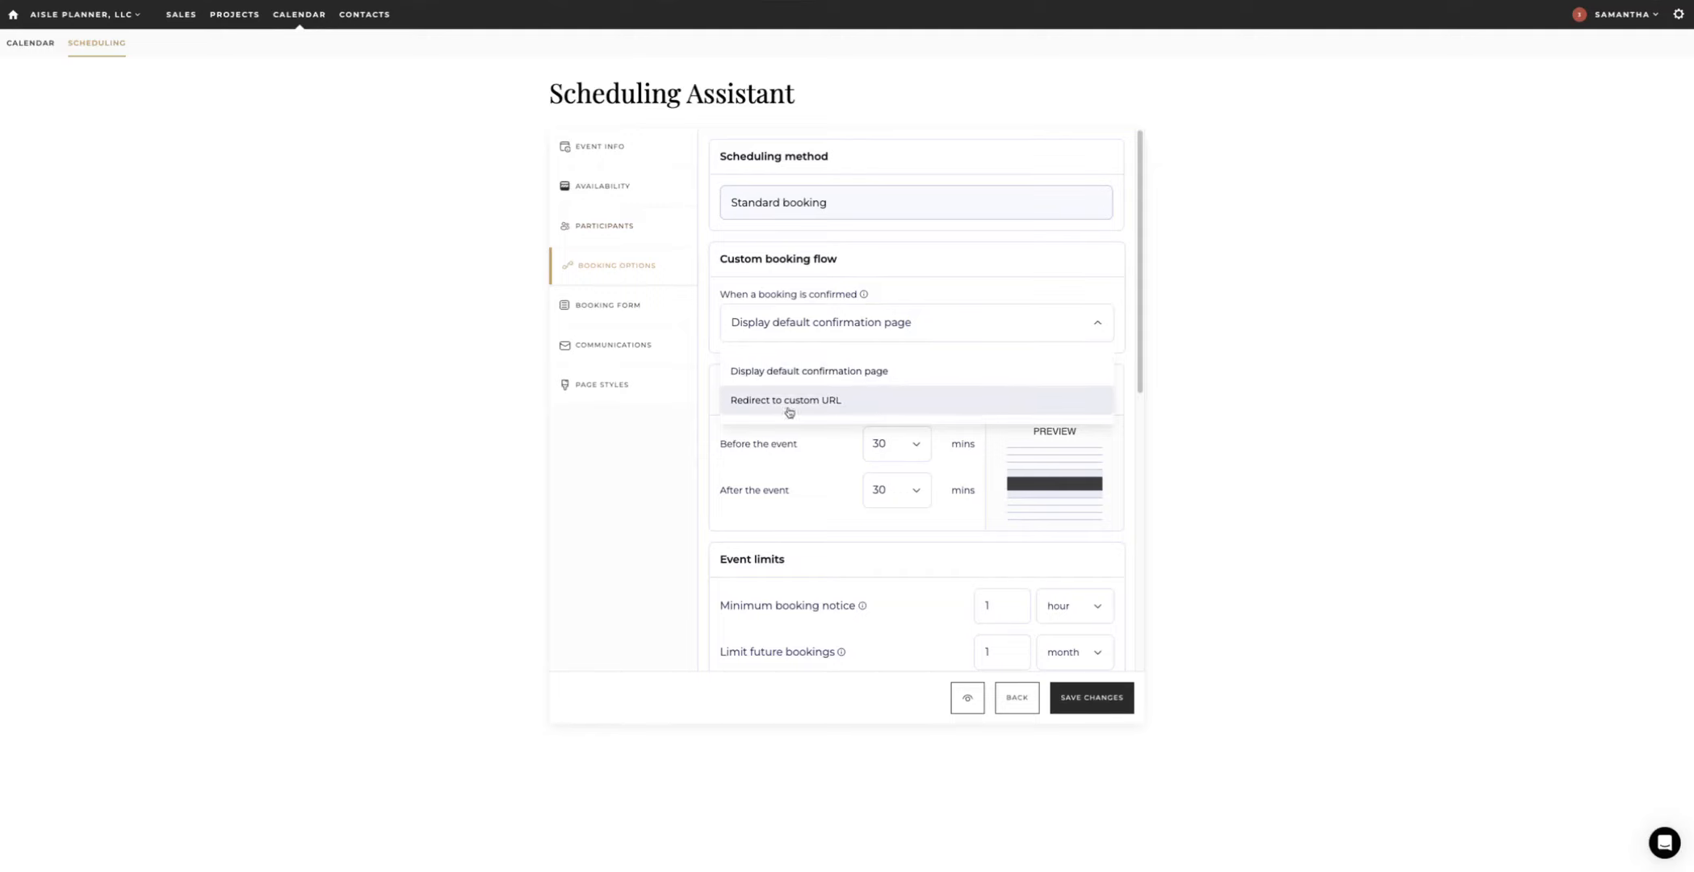
pyautogui.click(896, 323)
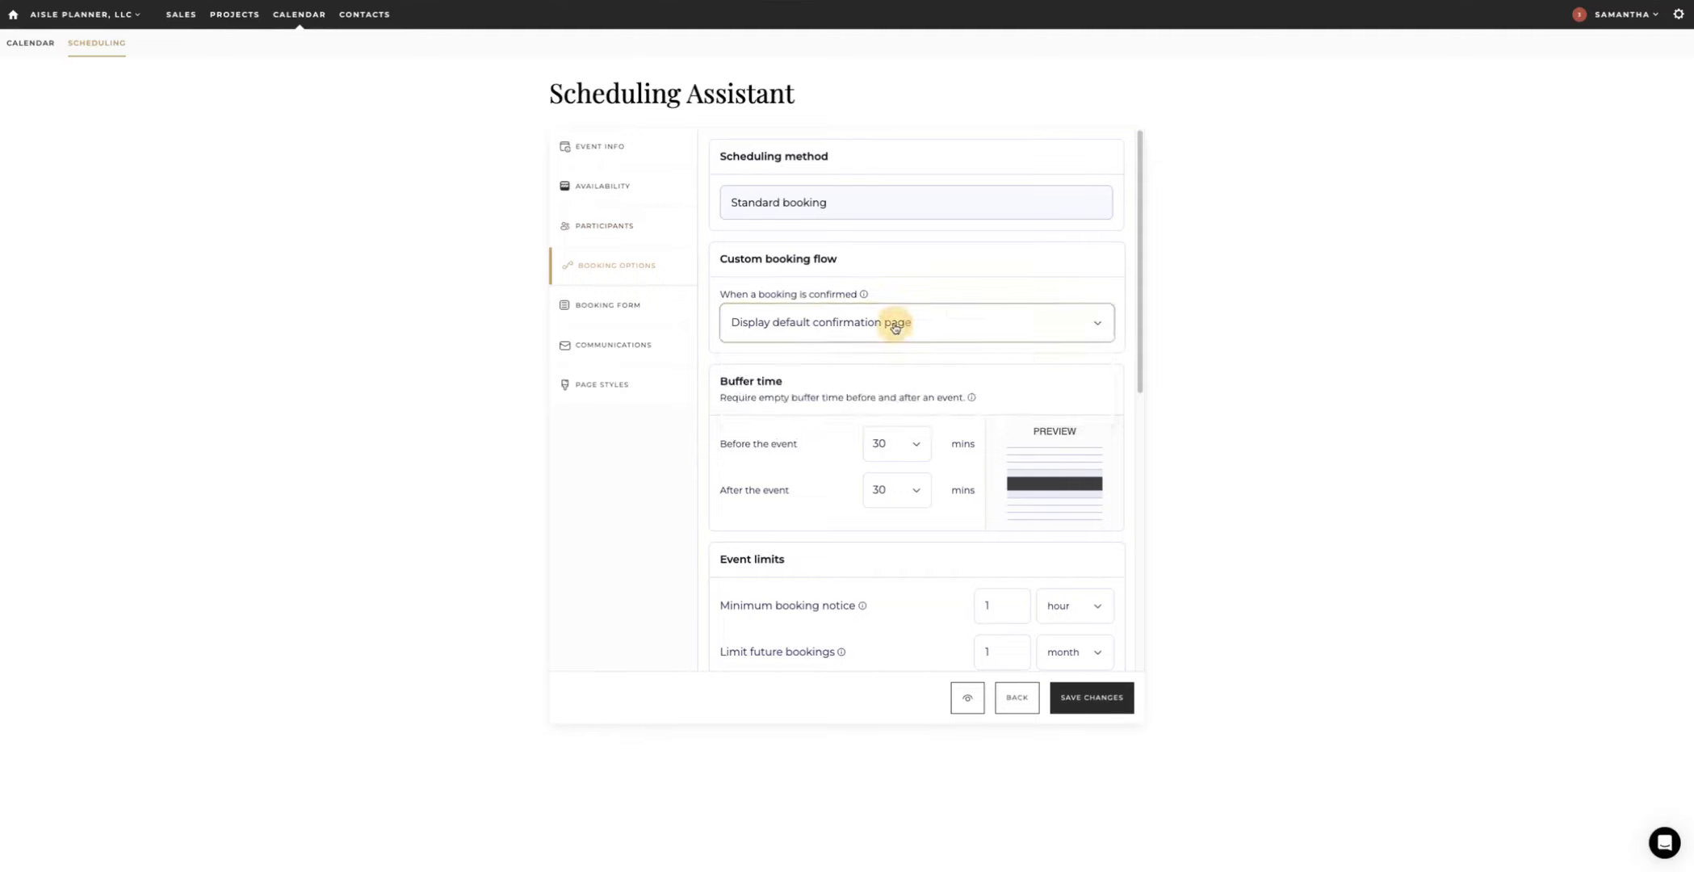
pyautogui.scroll(-2, 808, 319)
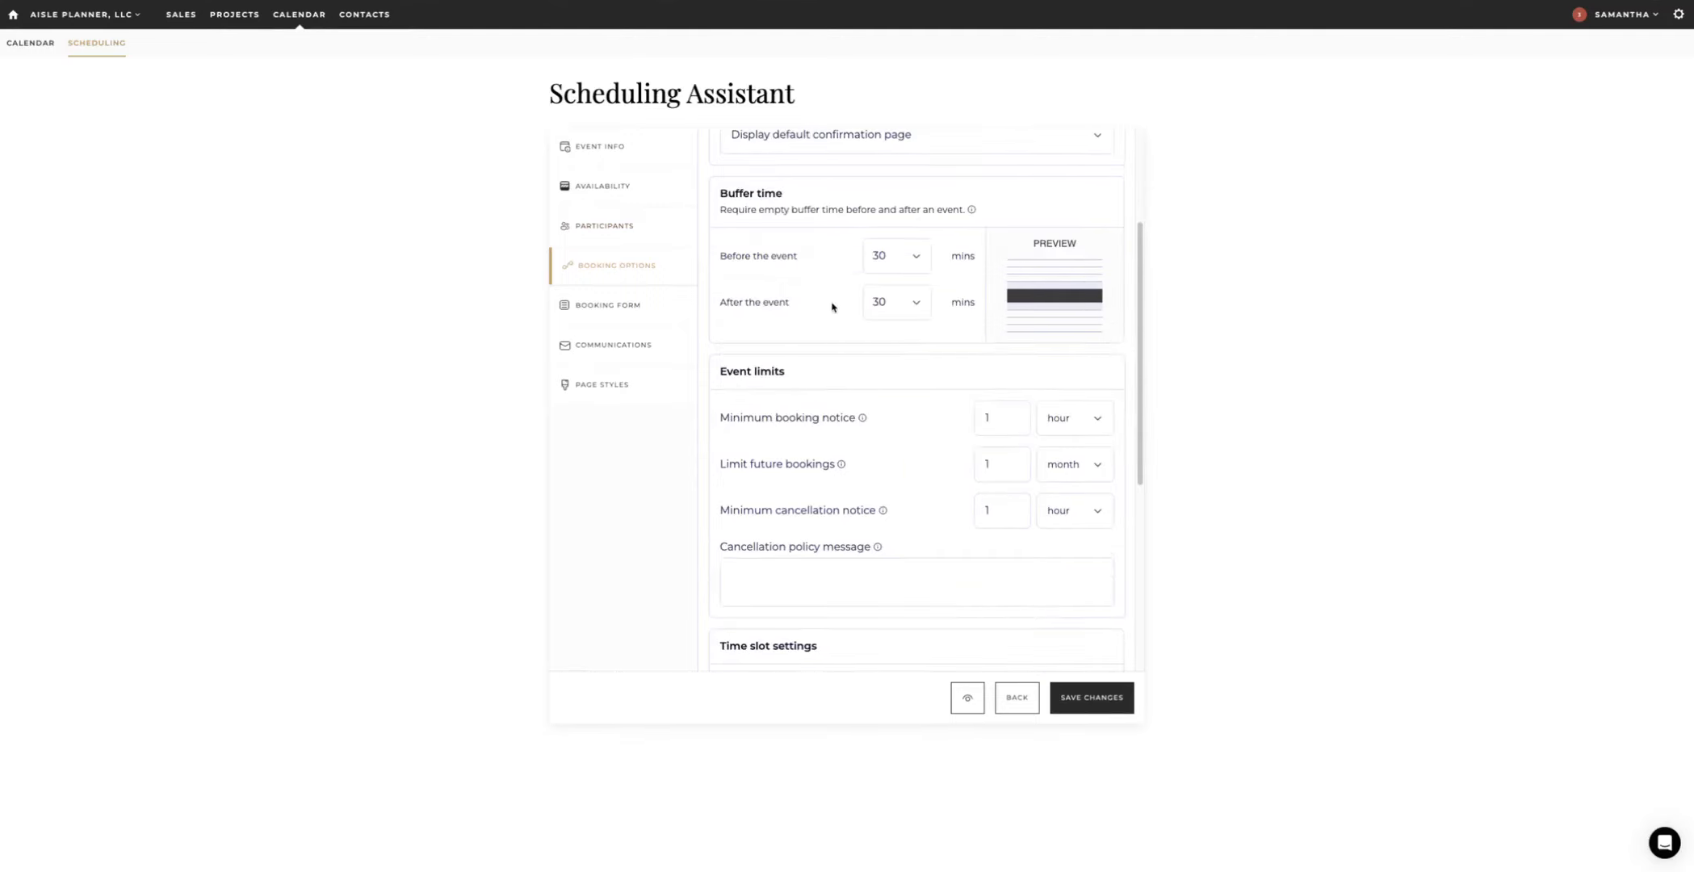
pyautogui.scroll(-2, 815, 443)
pyautogui.scroll(-4, 815, 444)
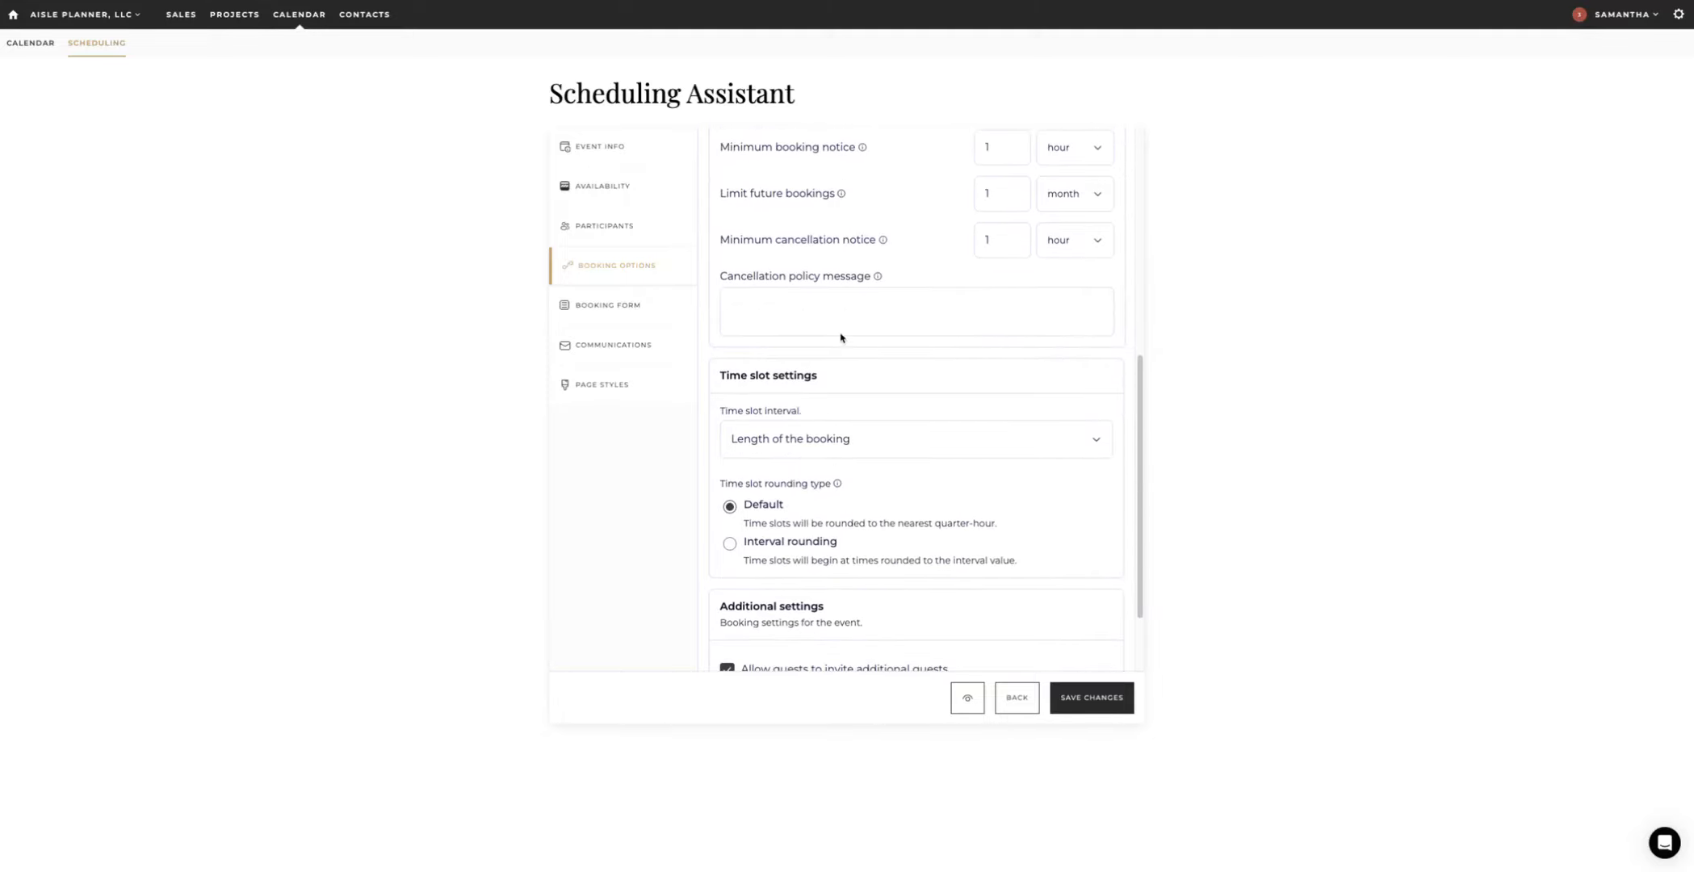
pyautogui.scroll(-1, 842, 433)
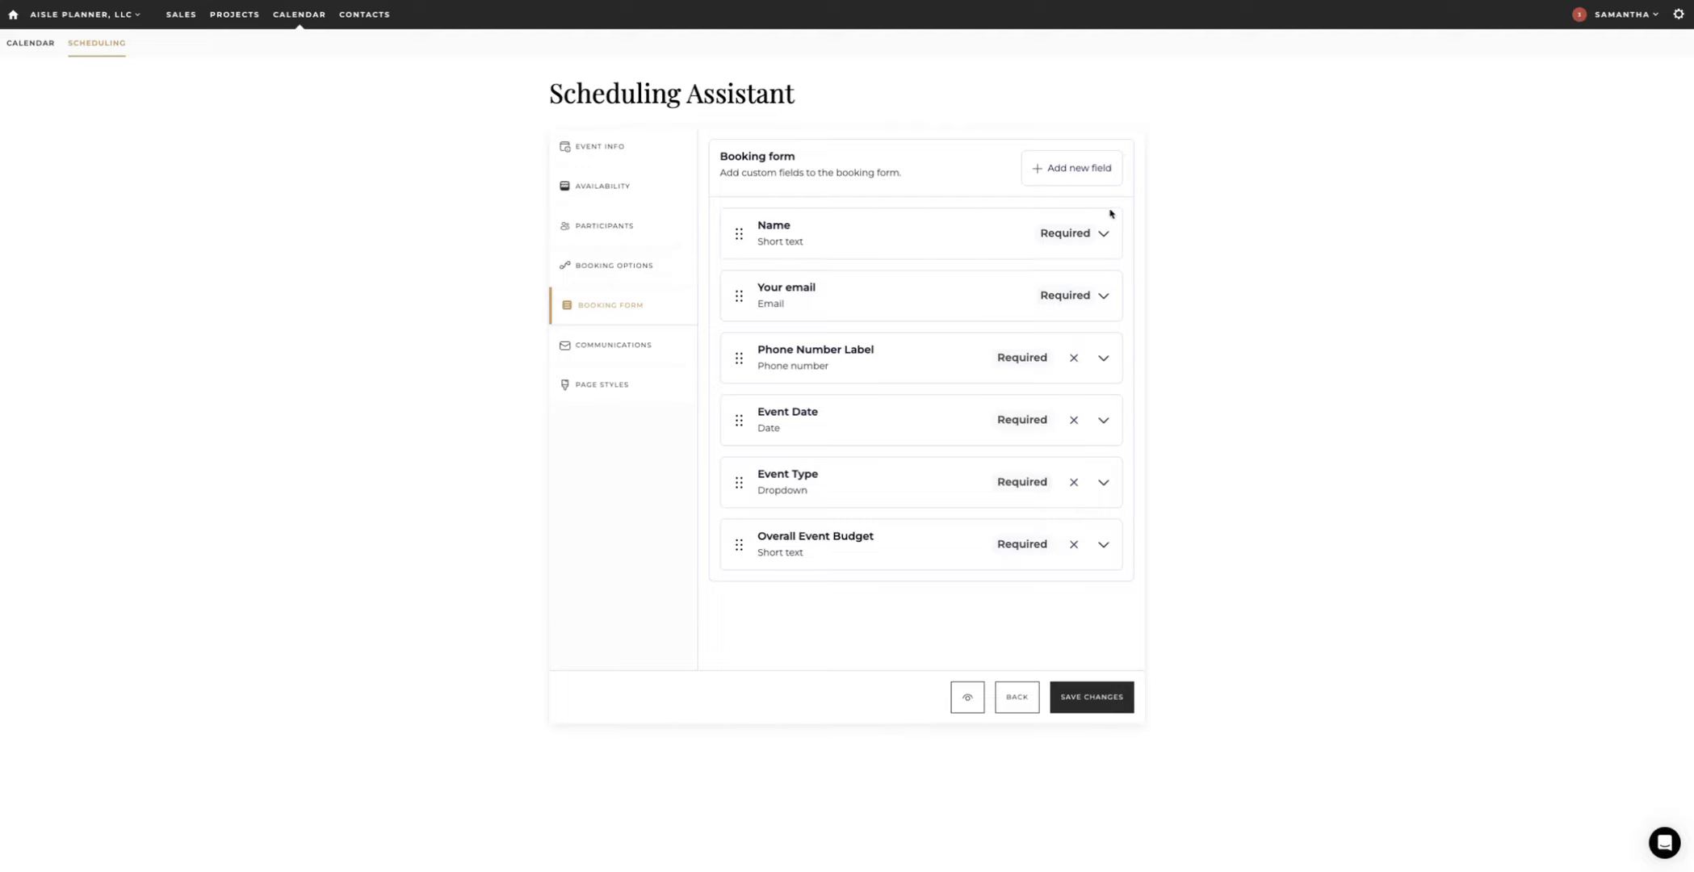
# Step: Browse the available booking form field types without adding a new field
pyautogui.click(1071, 172)
pyautogui.scroll(-2, 1073, 377)
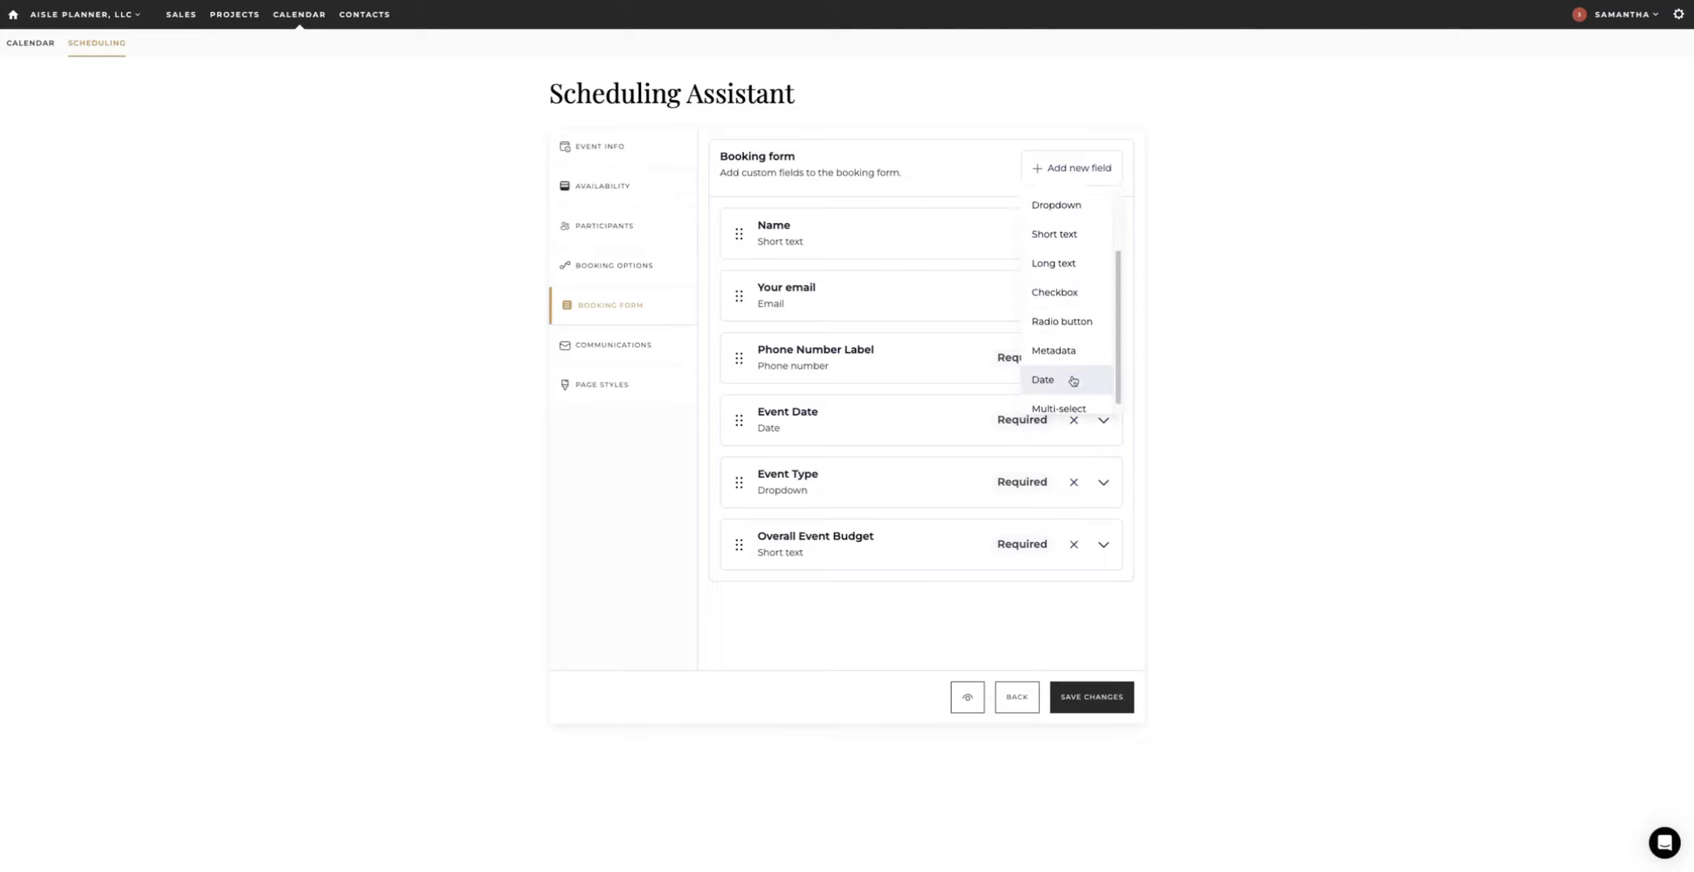
pyautogui.scroll(3, 1079, 364)
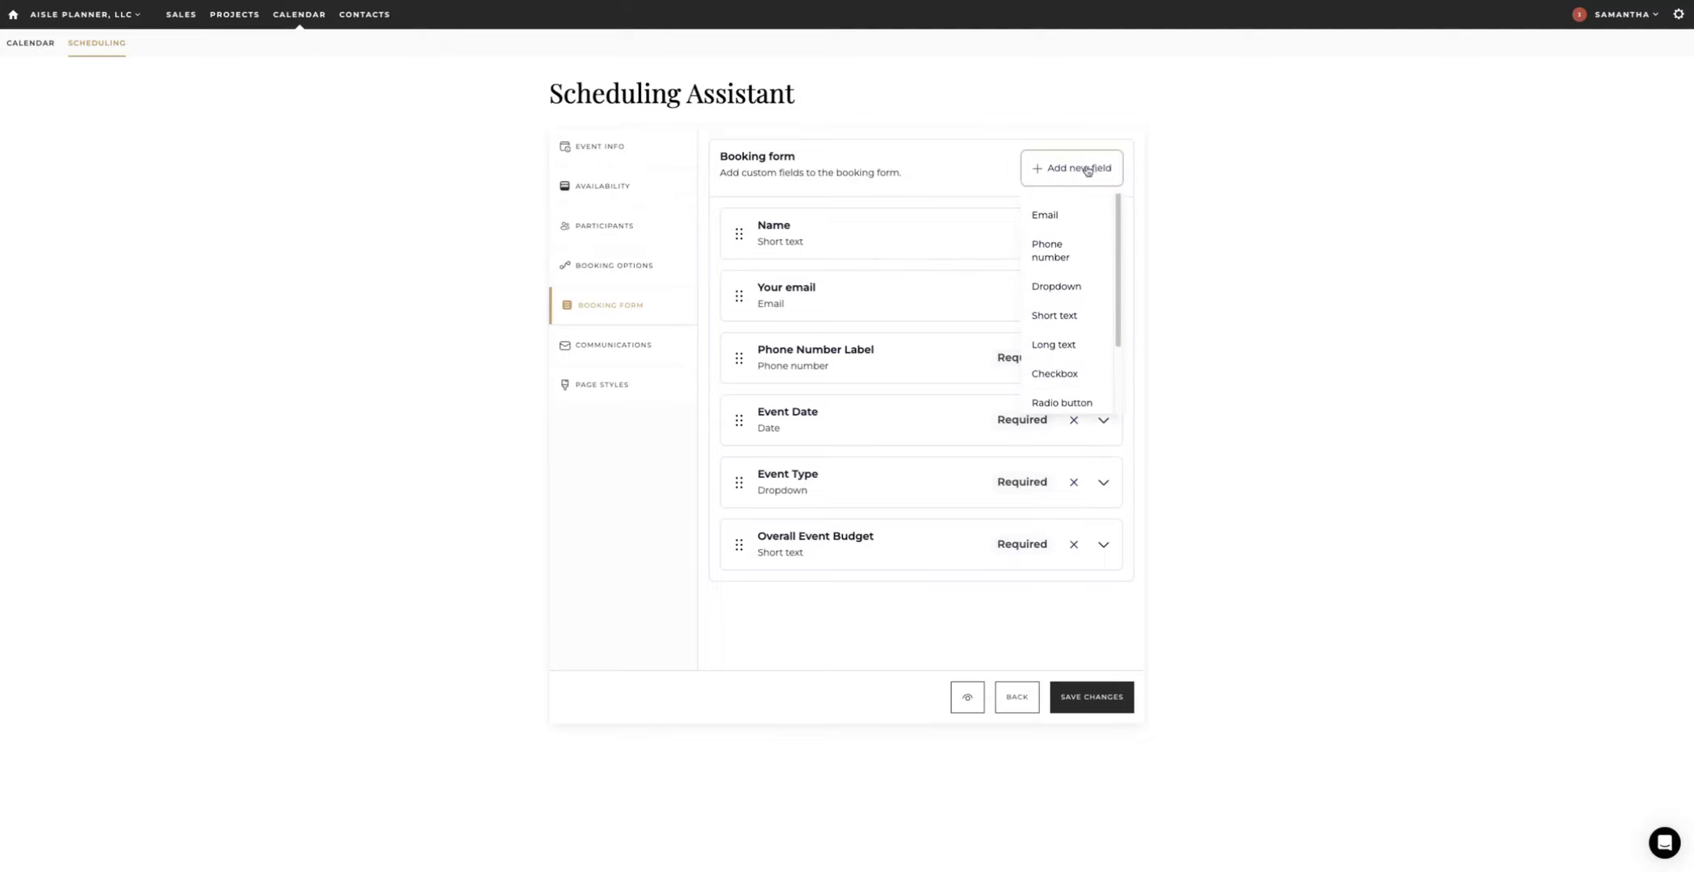
pyautogui.click(1059, 171)
# Step: Inspect the Your email and Phone Number fields, leaving the phone number required
pyautogui.click(1103, 294)
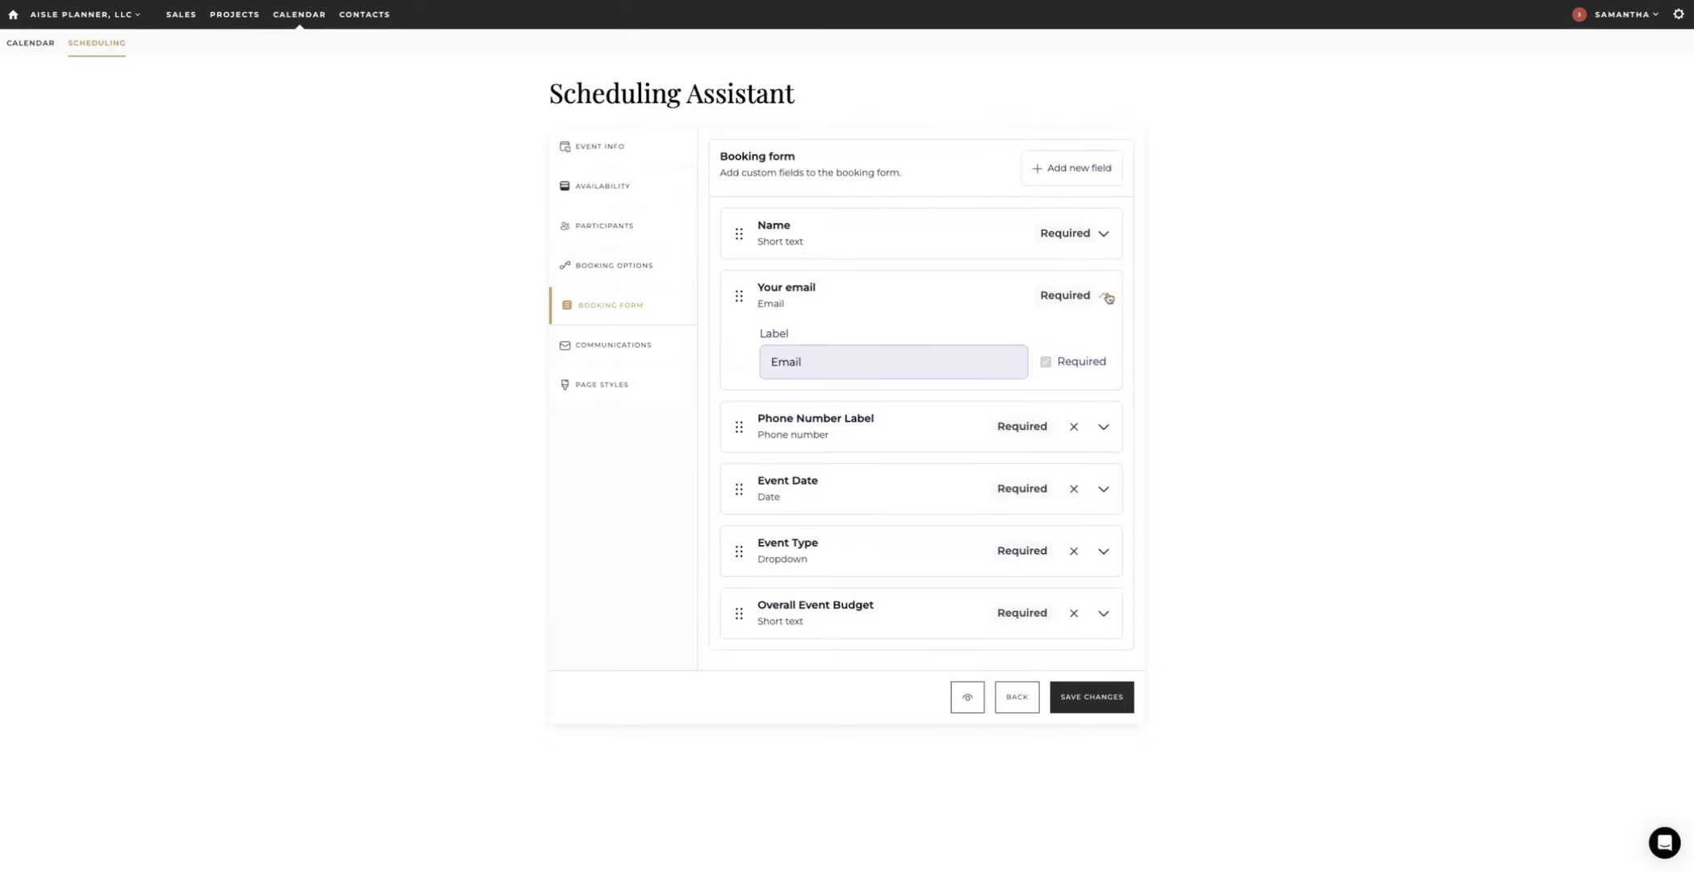
pyautogui.click(1104, 295)
pyautogui.click(1103, 360)
pyautogui.click(1037, 424)
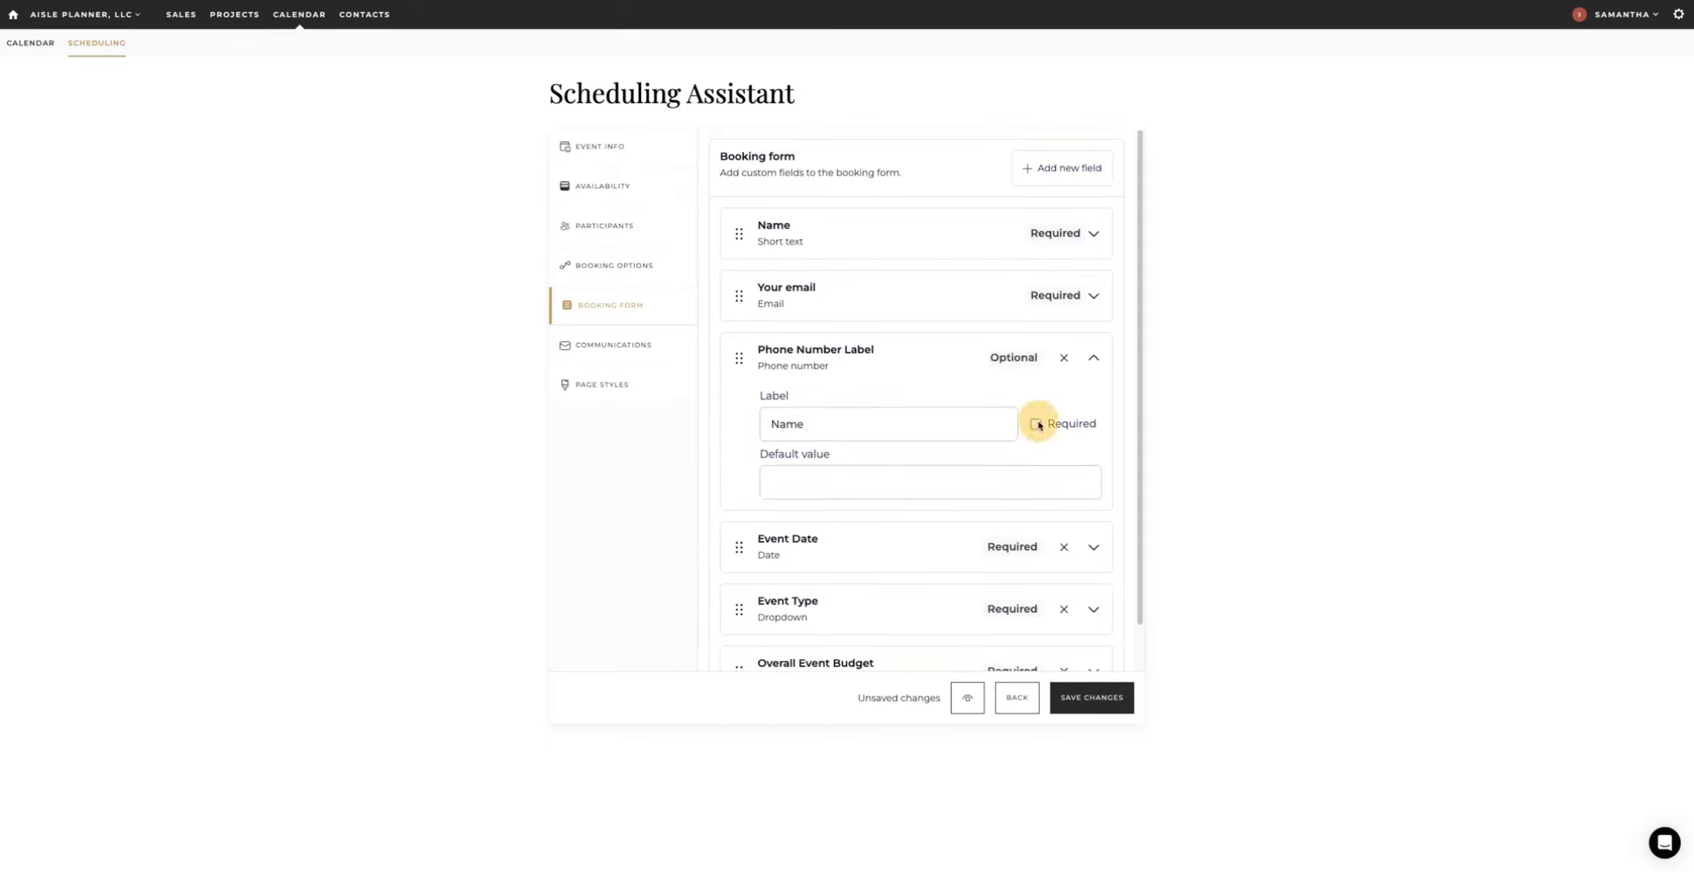
pyautogui.click(1057, 418)
pyautogui.click(613, 345)
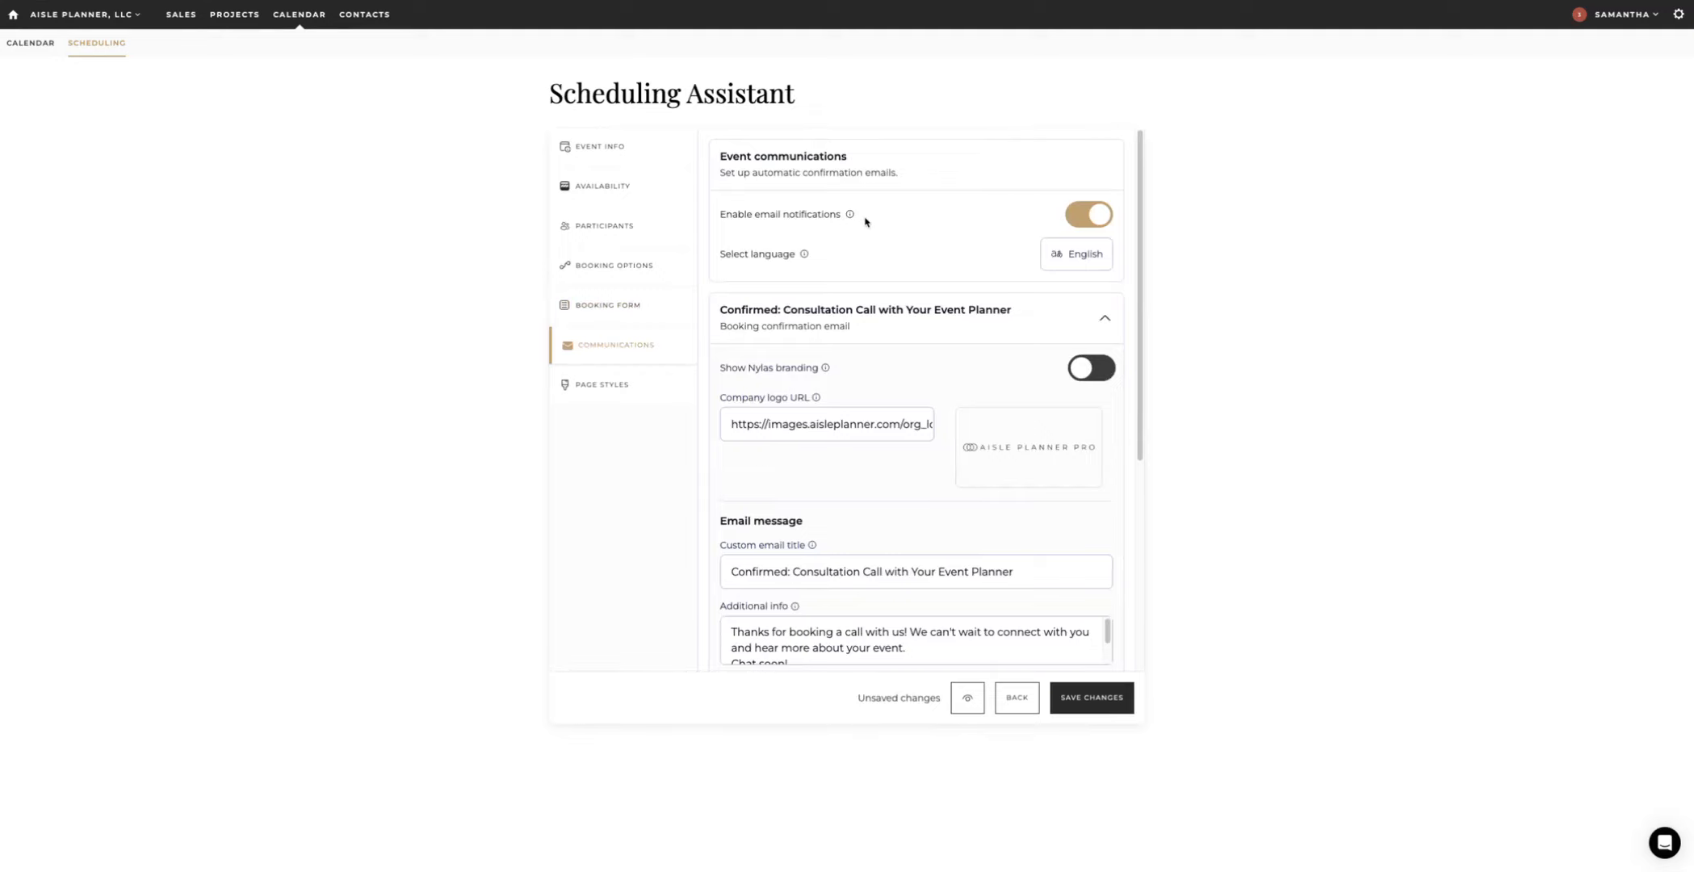
# Step: Scroll through the 'Confirmed: Consultation Call with Your Event Planner' email settings
pyautogui.scroll(-3, 858, 359)
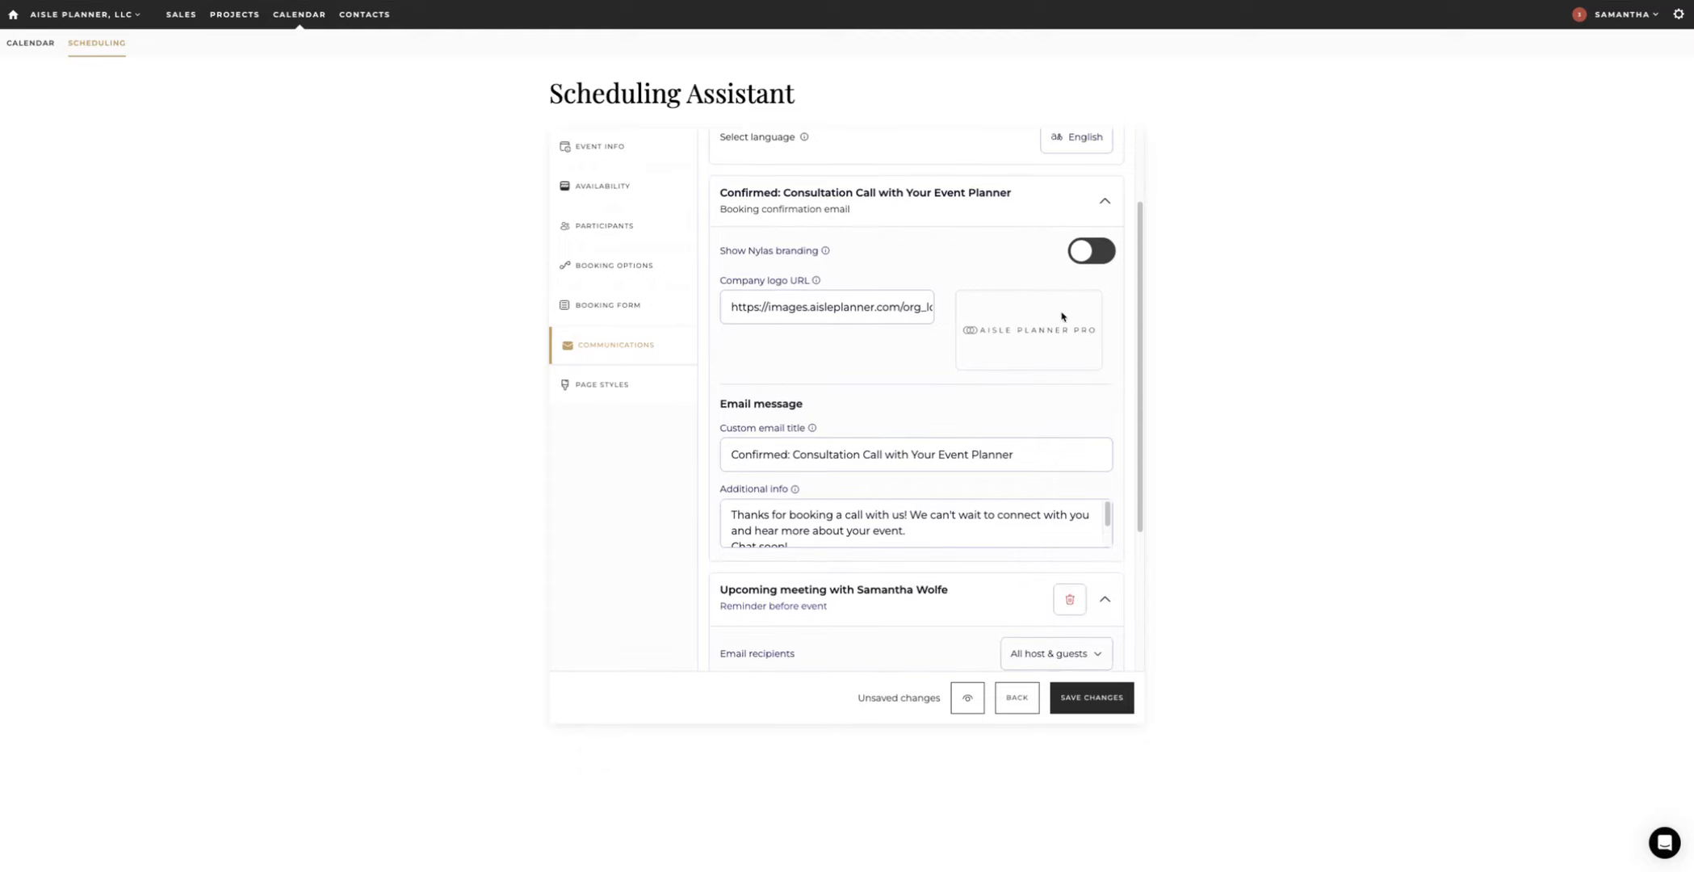
pyautogui.scroll(-3, 1062, 317)
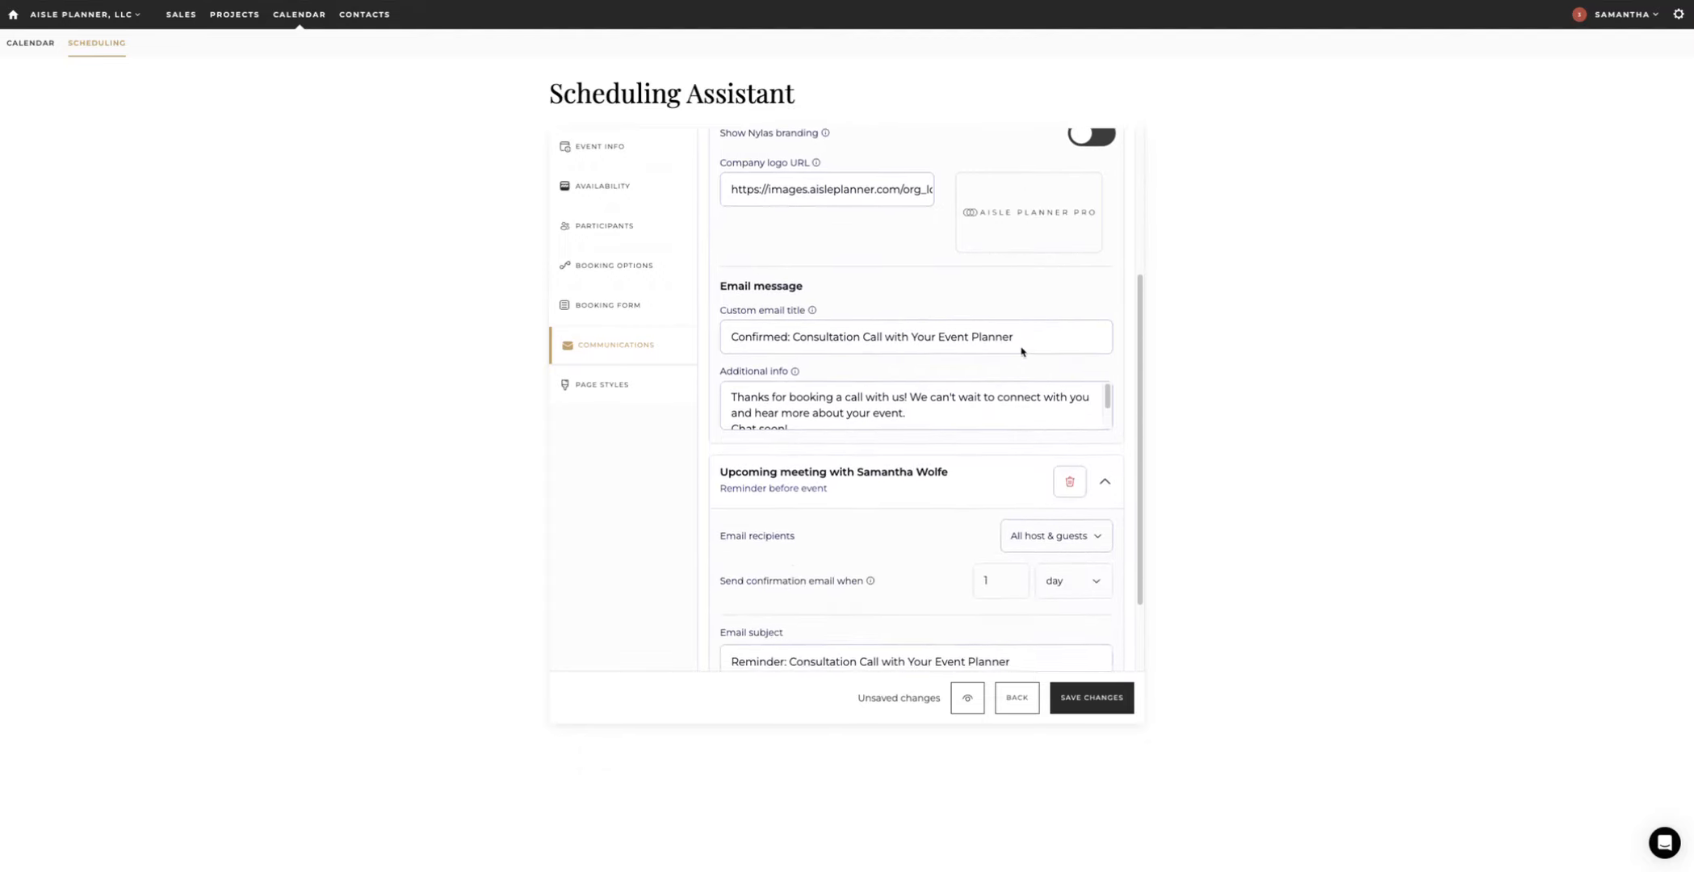
pyautogui.scroll(-1, 1022, 352)
pyautogui.scroll(-1, 959, 358)
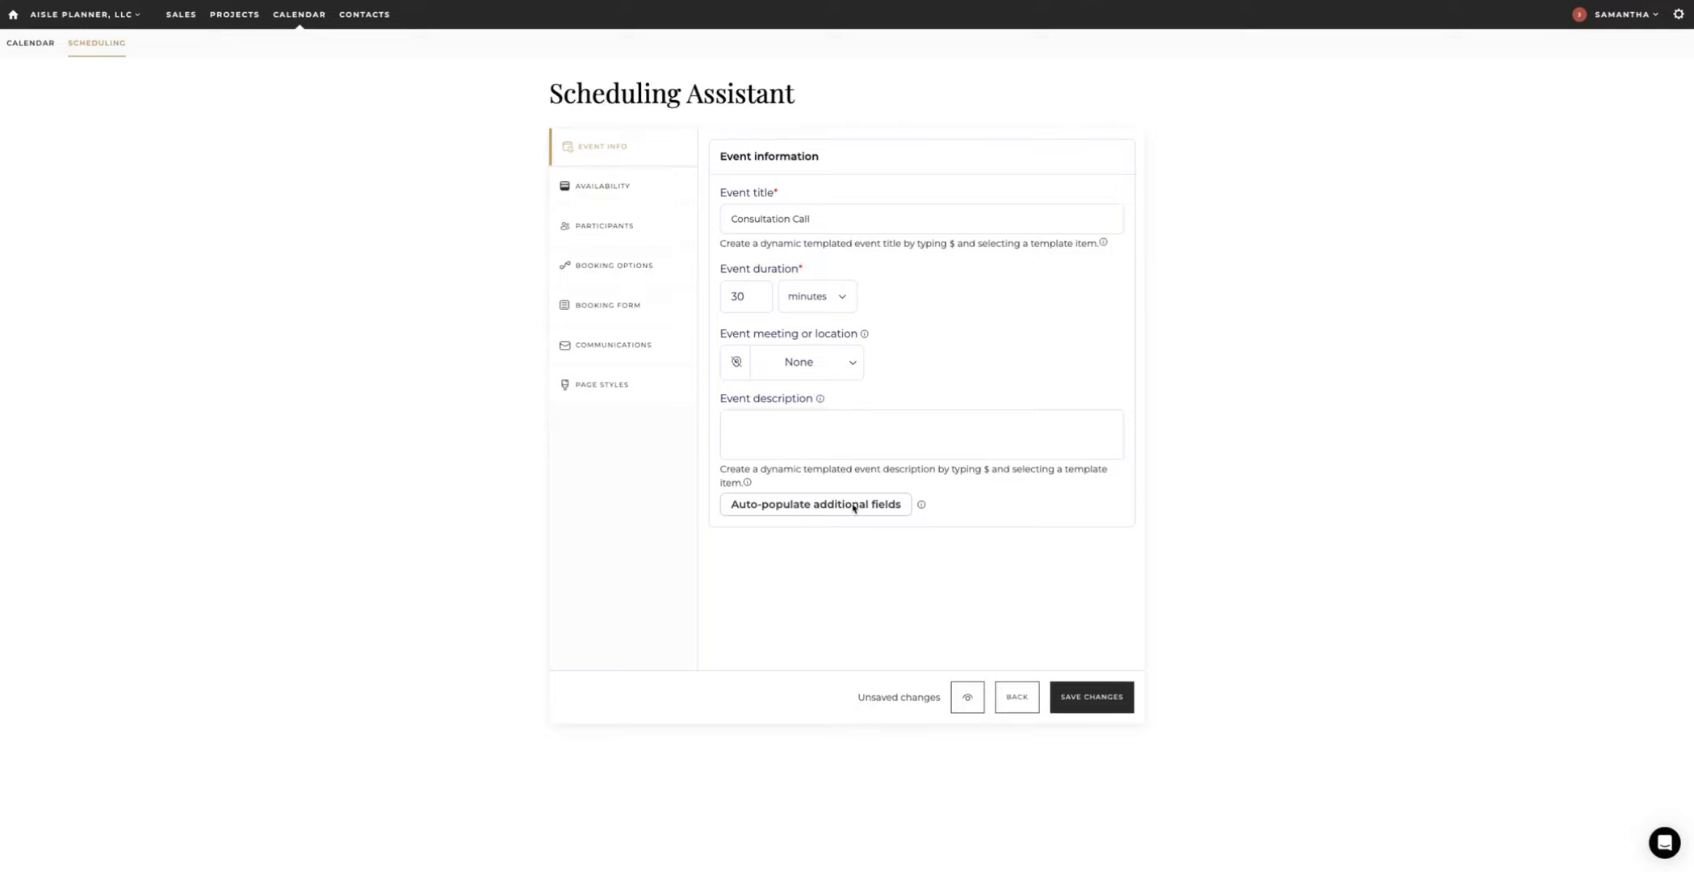
# Step: Auto-populate the event description with the additional-fields template, leaving the title unchanged
pyautogui.click(801, 510)
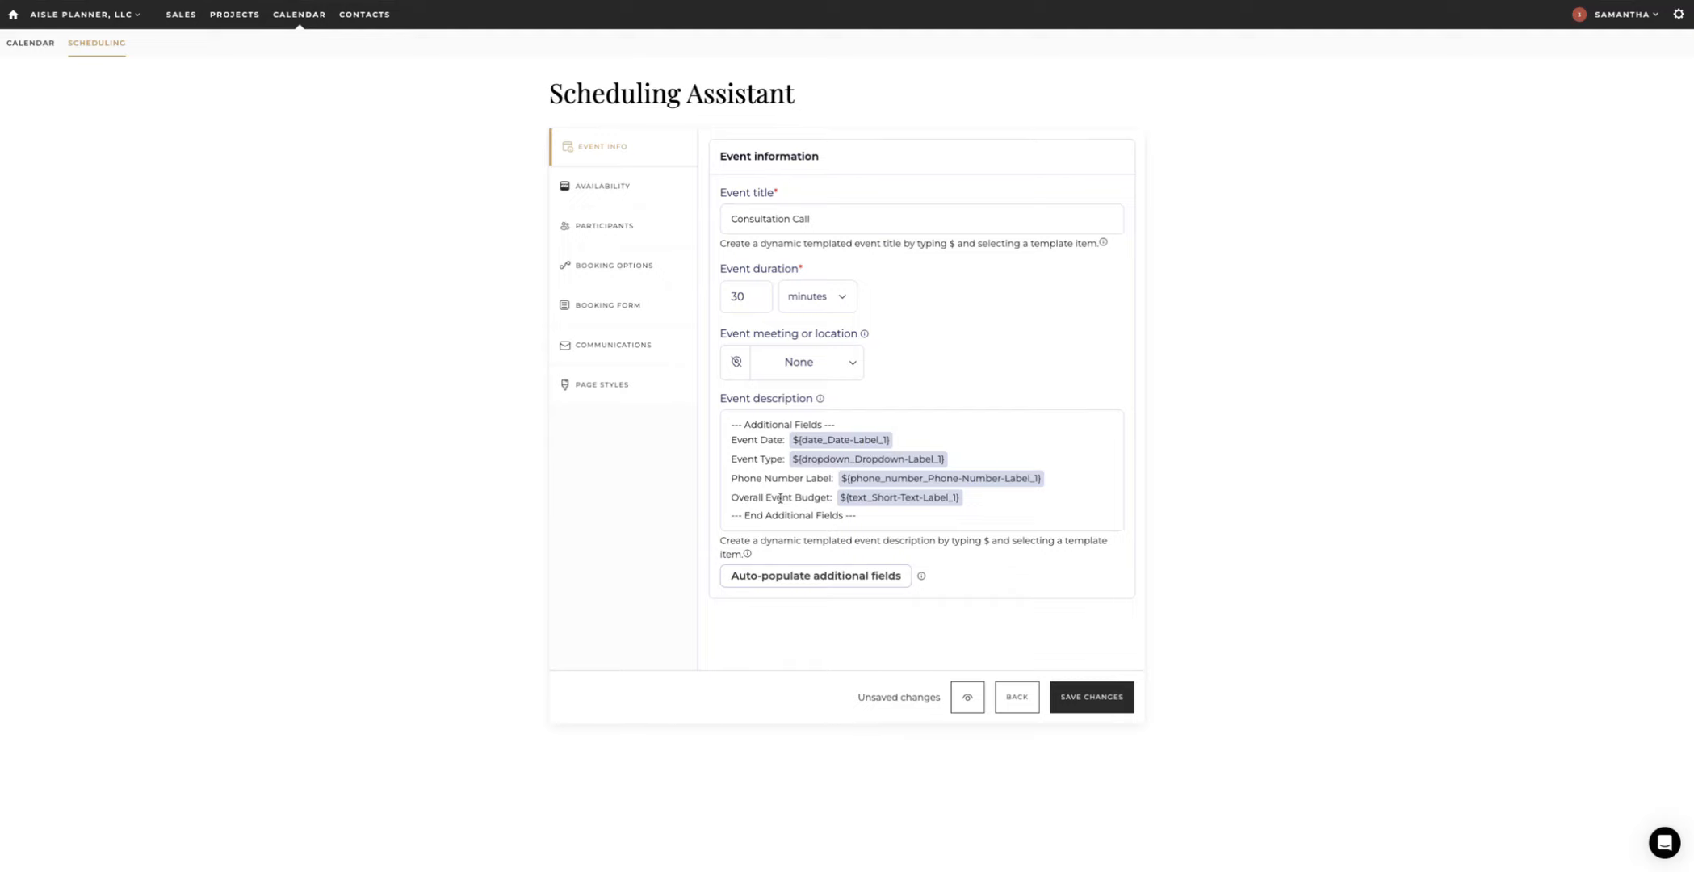
pyautogui.click(826, 218)
pyautogui.write('$')
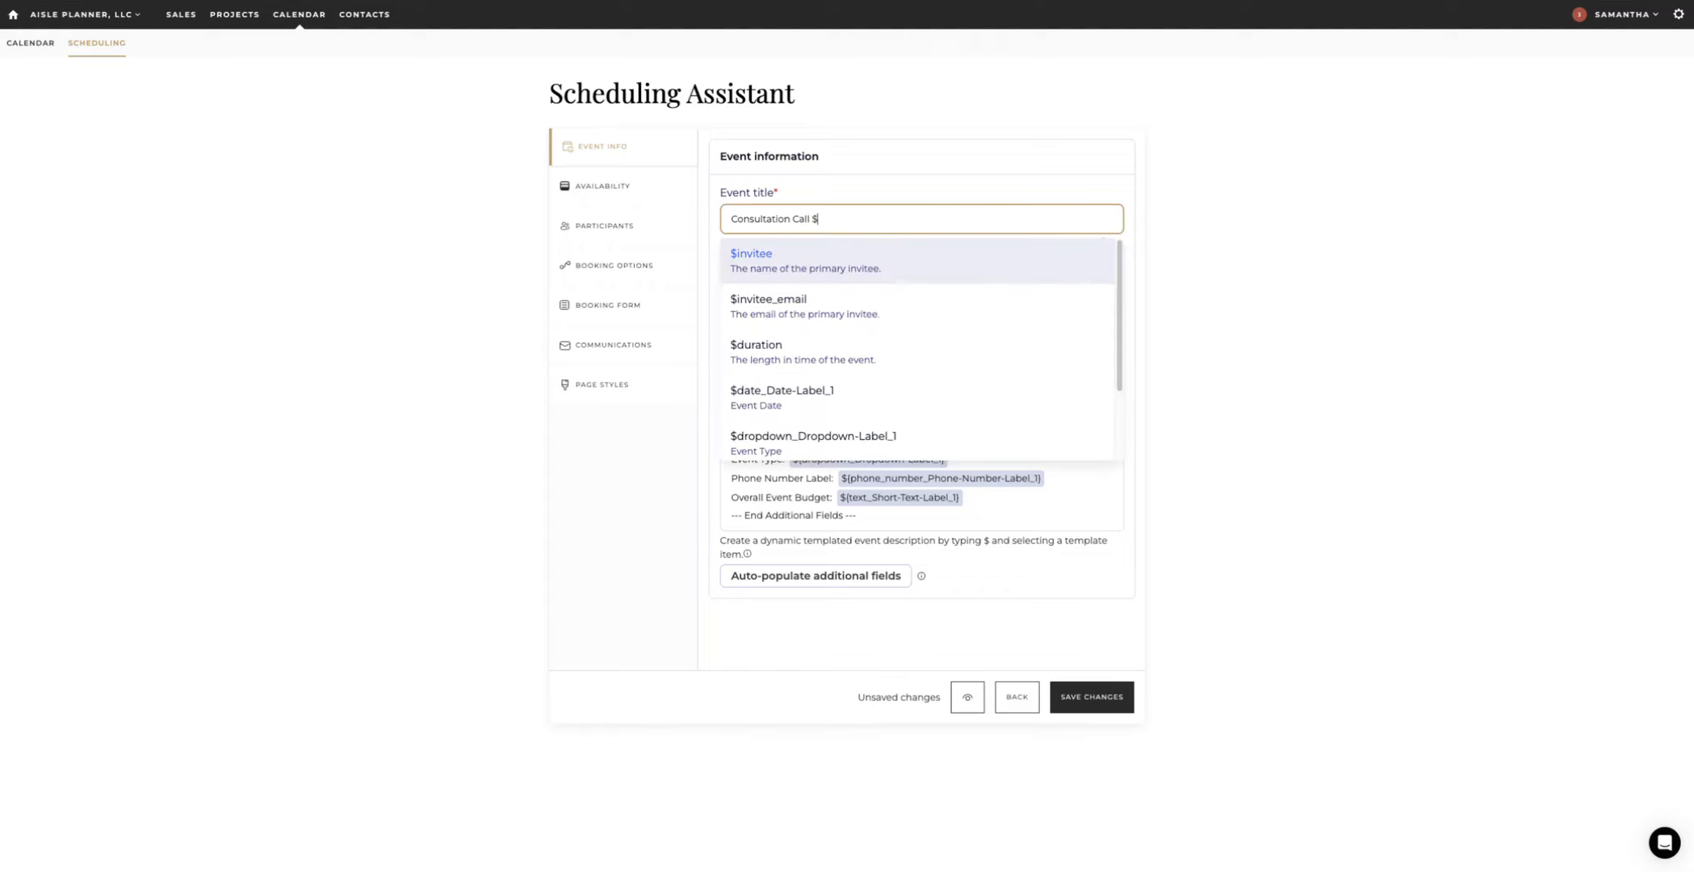
pyautogui.scroll(2, 889, 331)
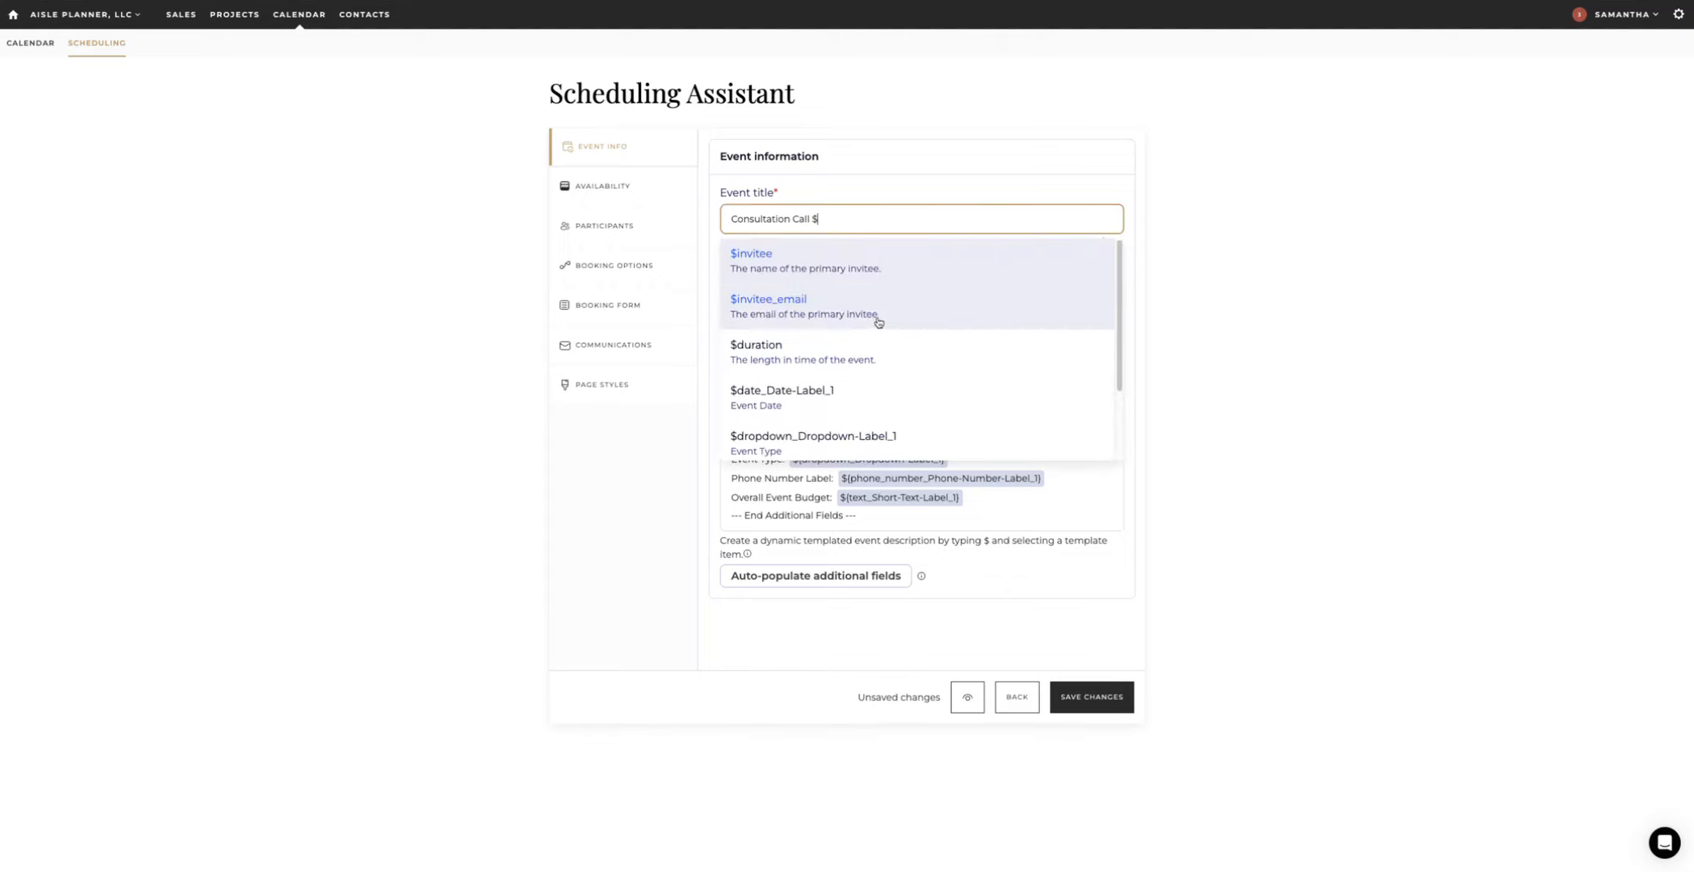
pyautogui.press('BackSpace')
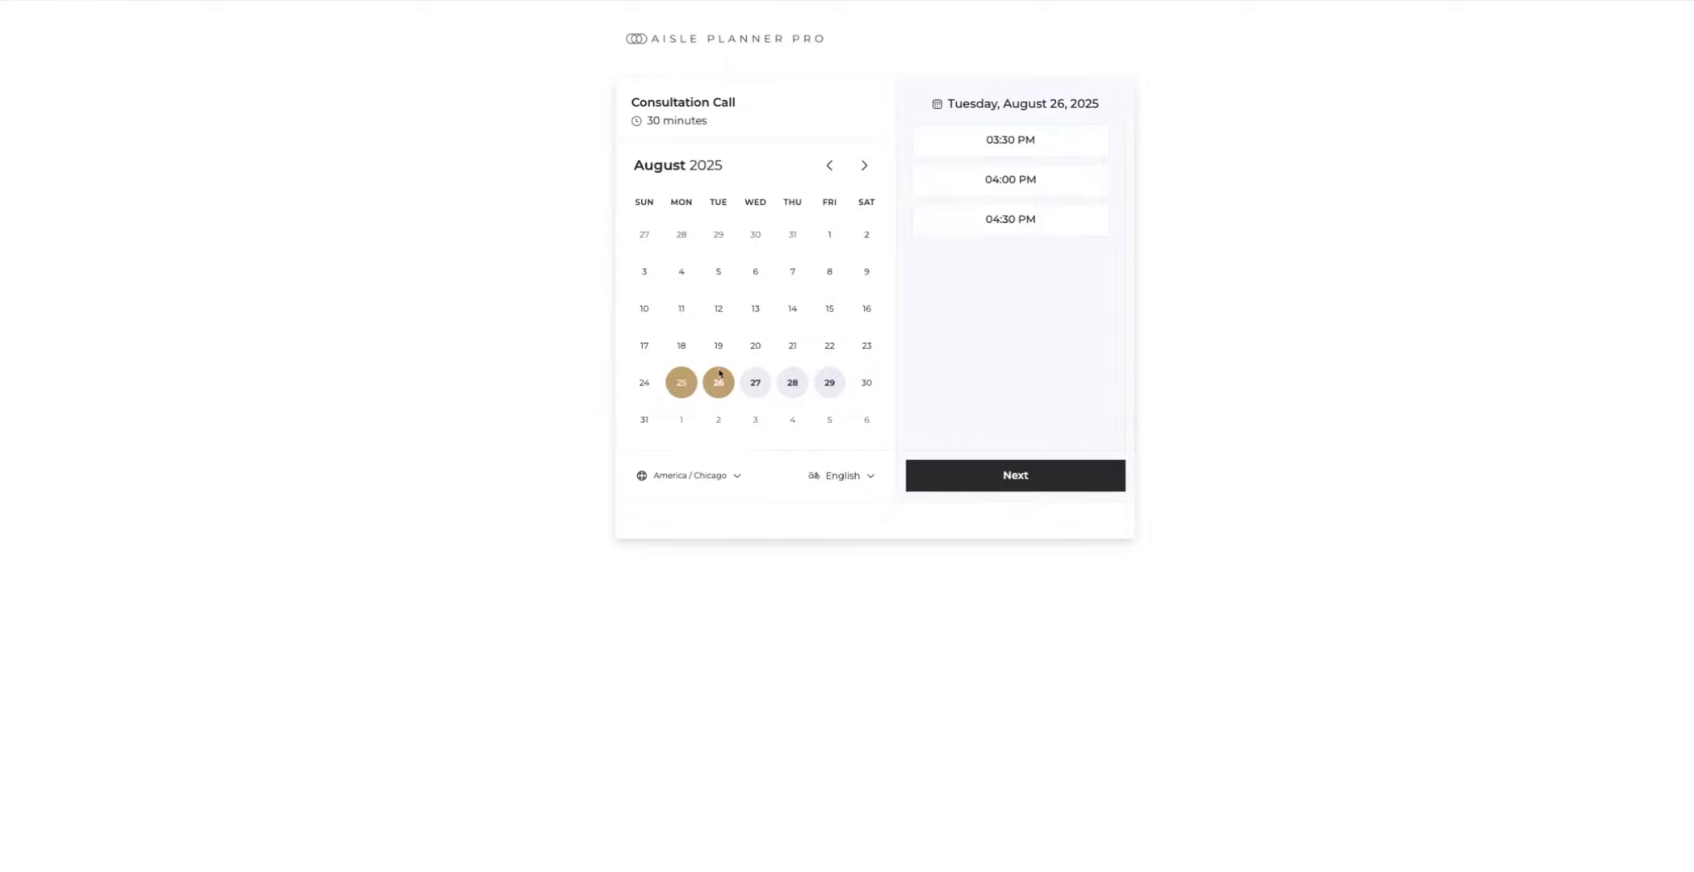
# Step: Book the 3:30 PM slot on August 26, 2025 and submit the booking form
pyautogui.click(1018, 139)
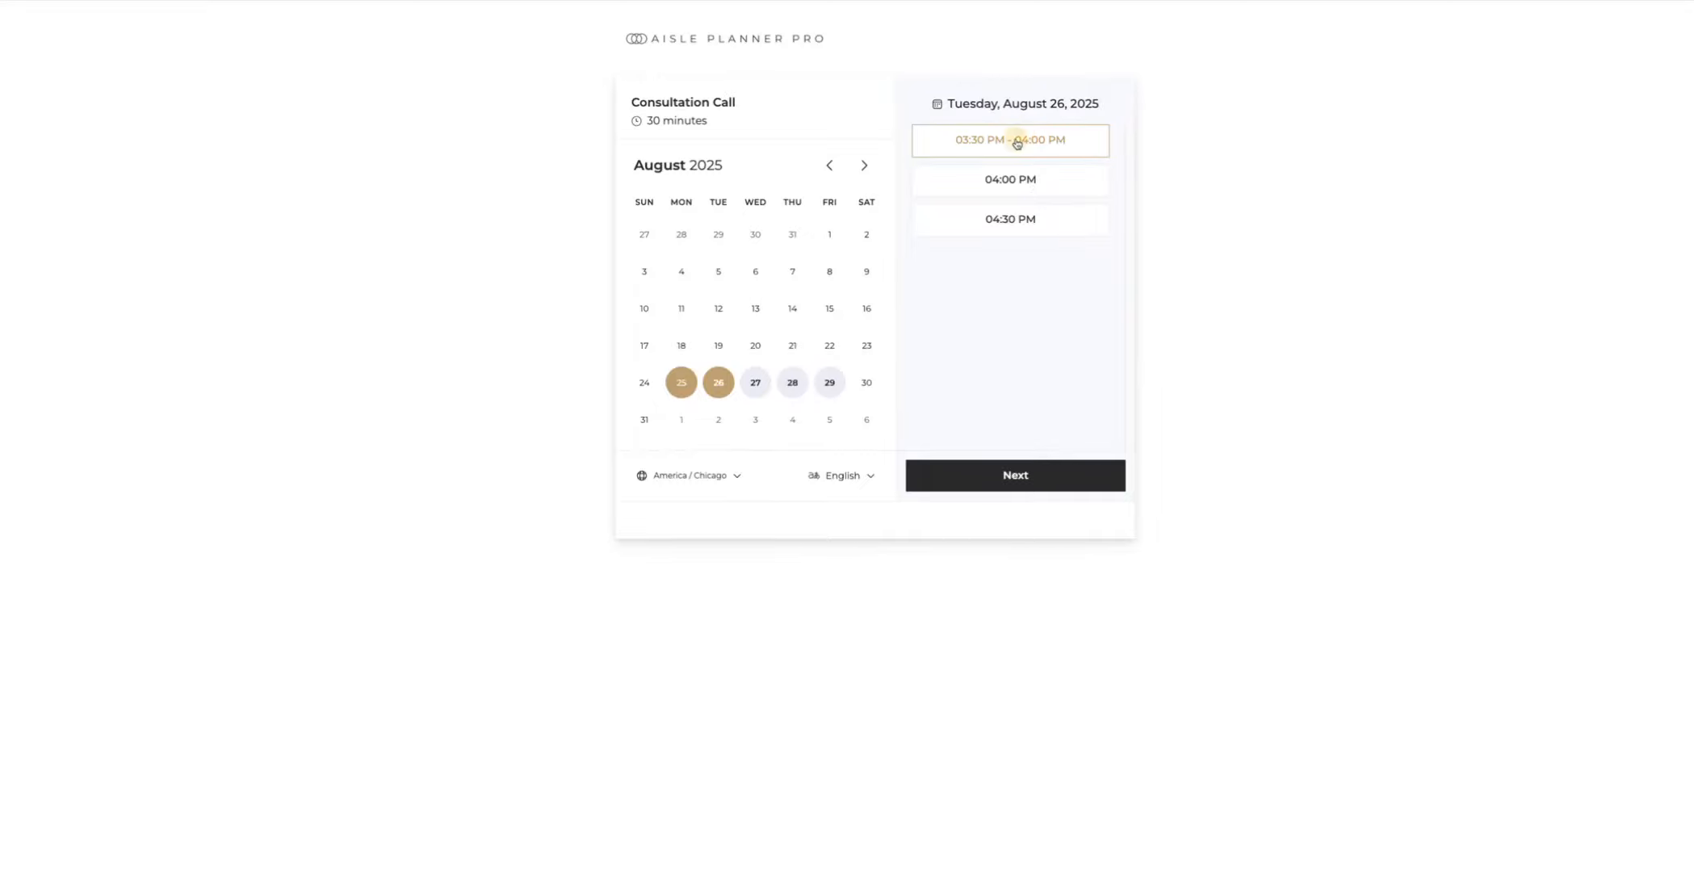
pyautogui.click(1005, 475)
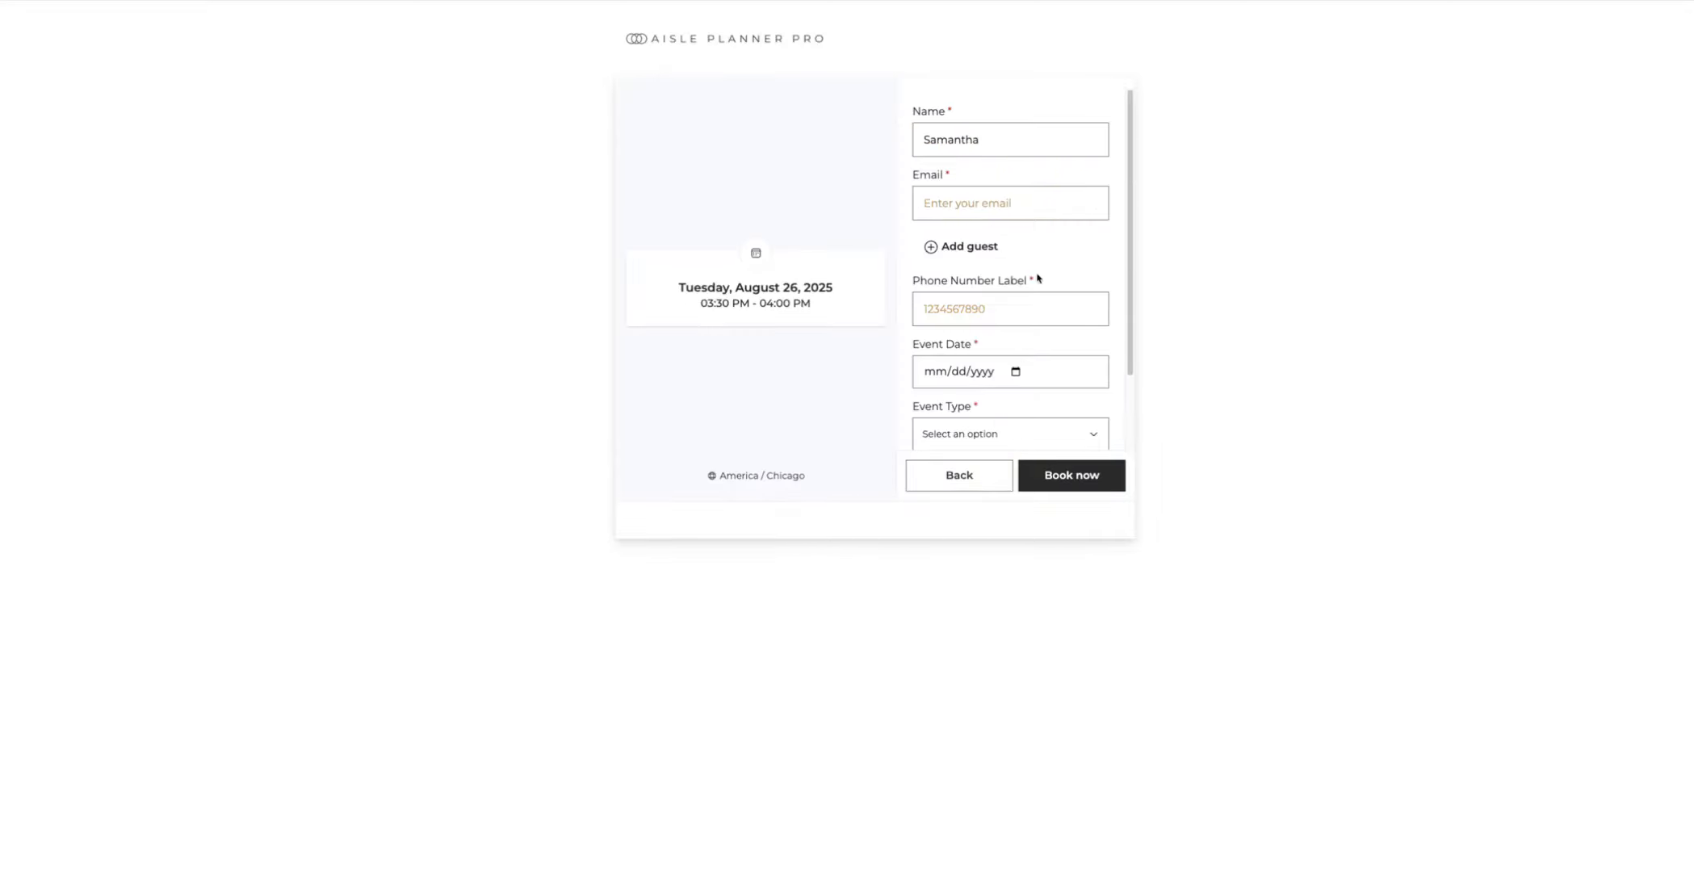
pyautogui.scroll(-3, 1072, 265)
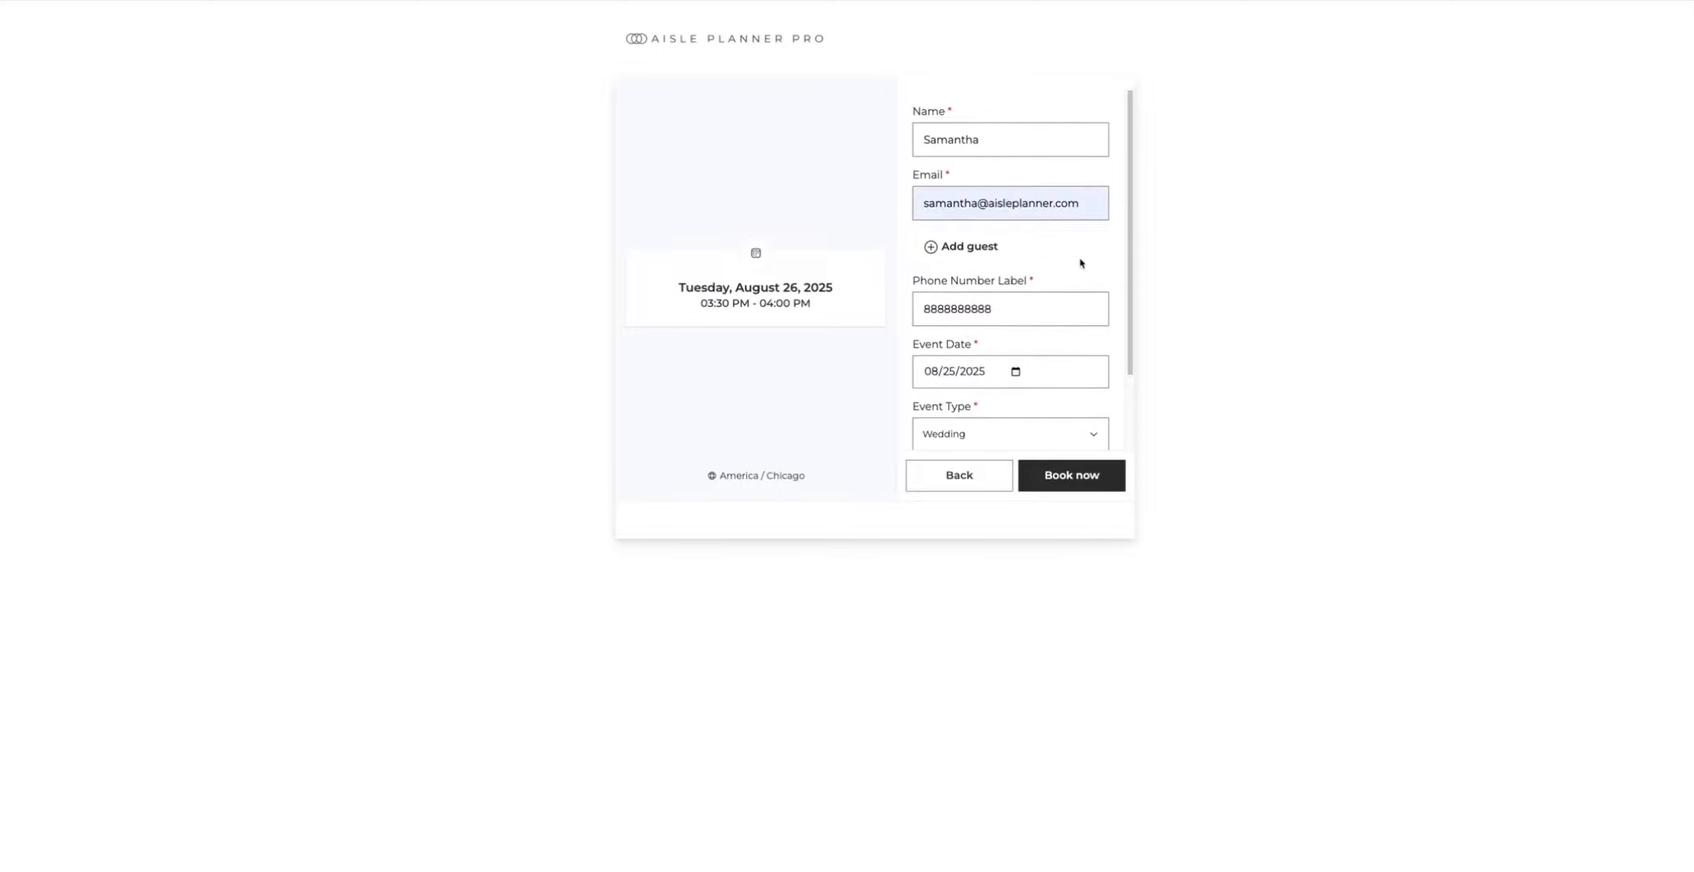
pyautogui.scroll(-3, 1021, 275)
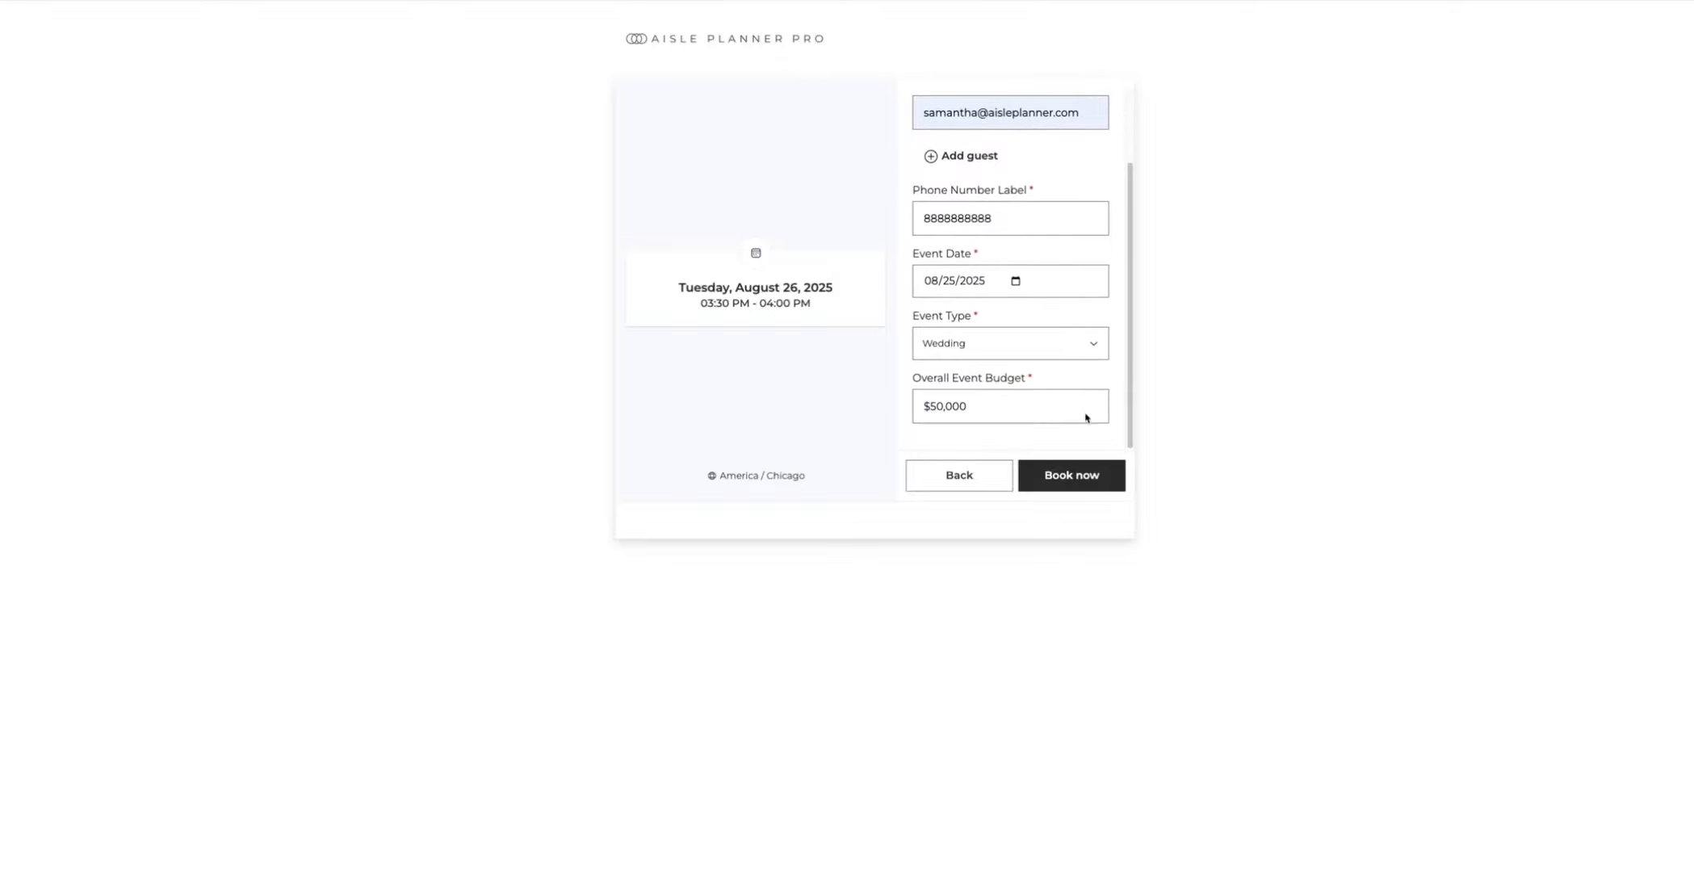
pyautogui.click(1073, 476)
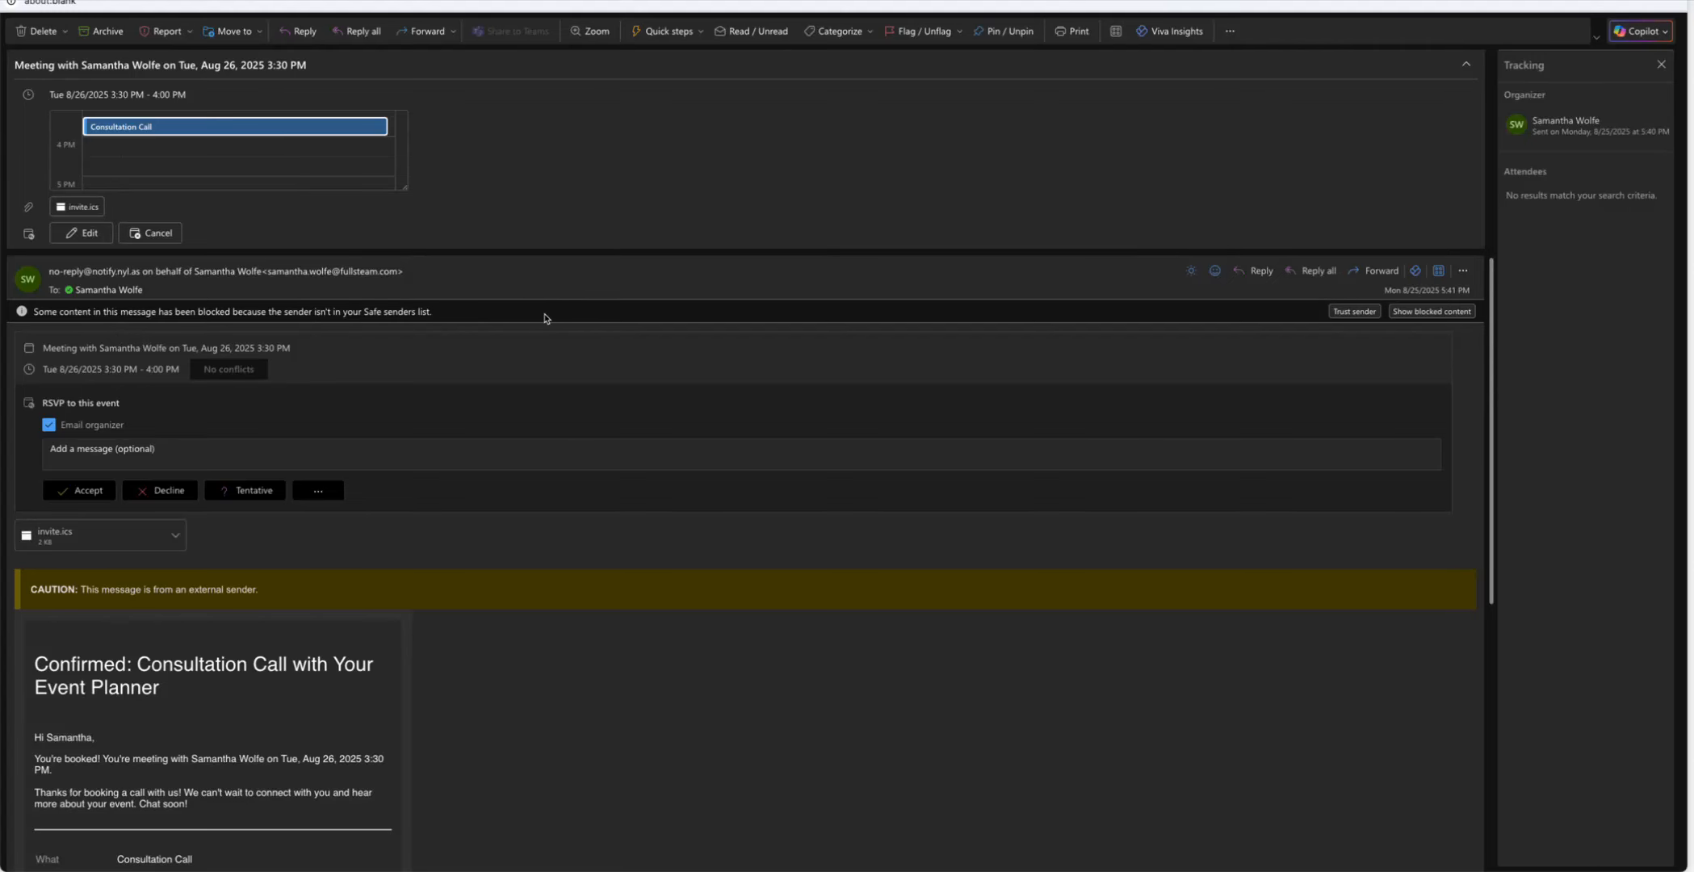
# Step: Read the confirmation email's booked time, Wedding type and $50,000 budget, then open Booking Confirmed
pyautogui.scroll(-3, 549, 323)
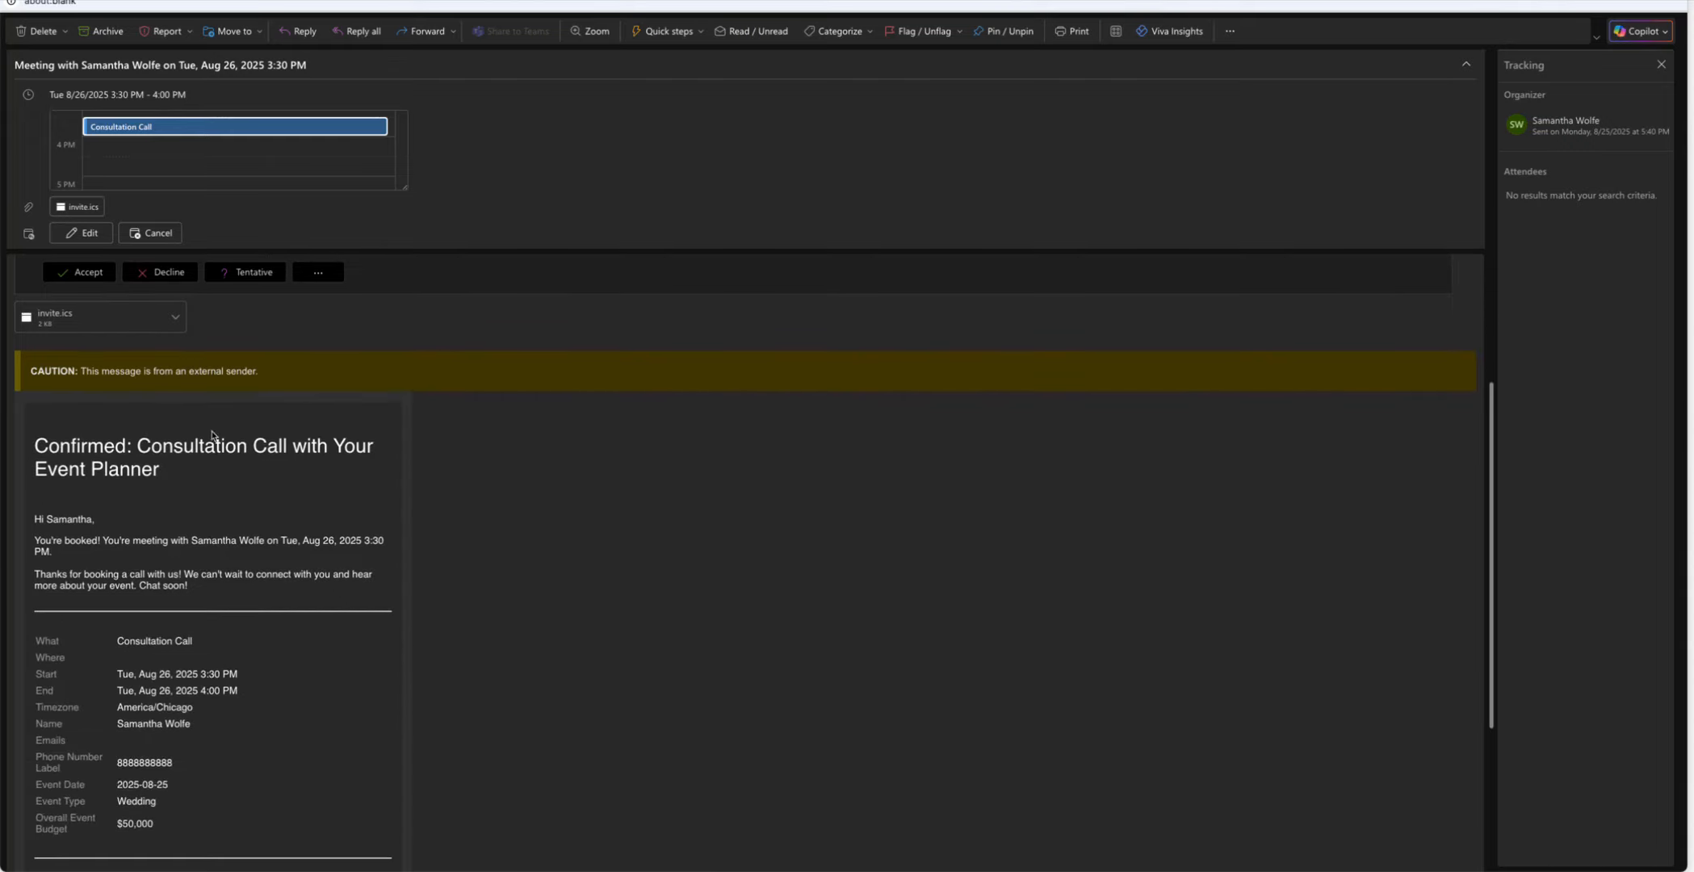
pyautogui.scroll(-1, 253, 467)
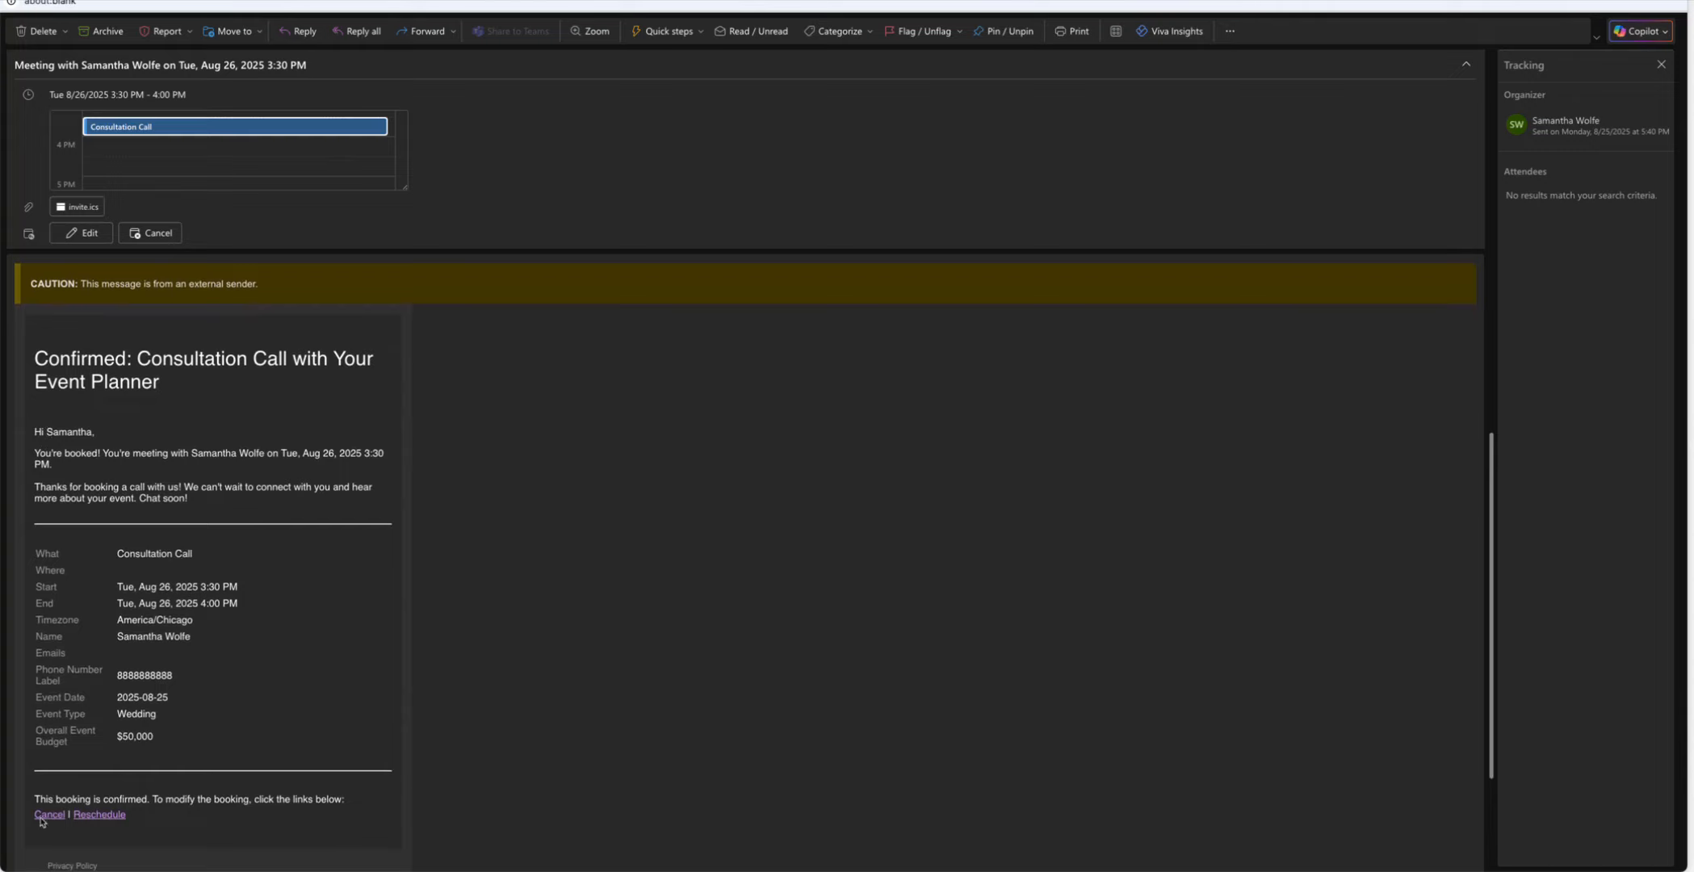
pyautogui.scroll(-2, 271, 682)
pyautogui.scroll(5, 271, 679)
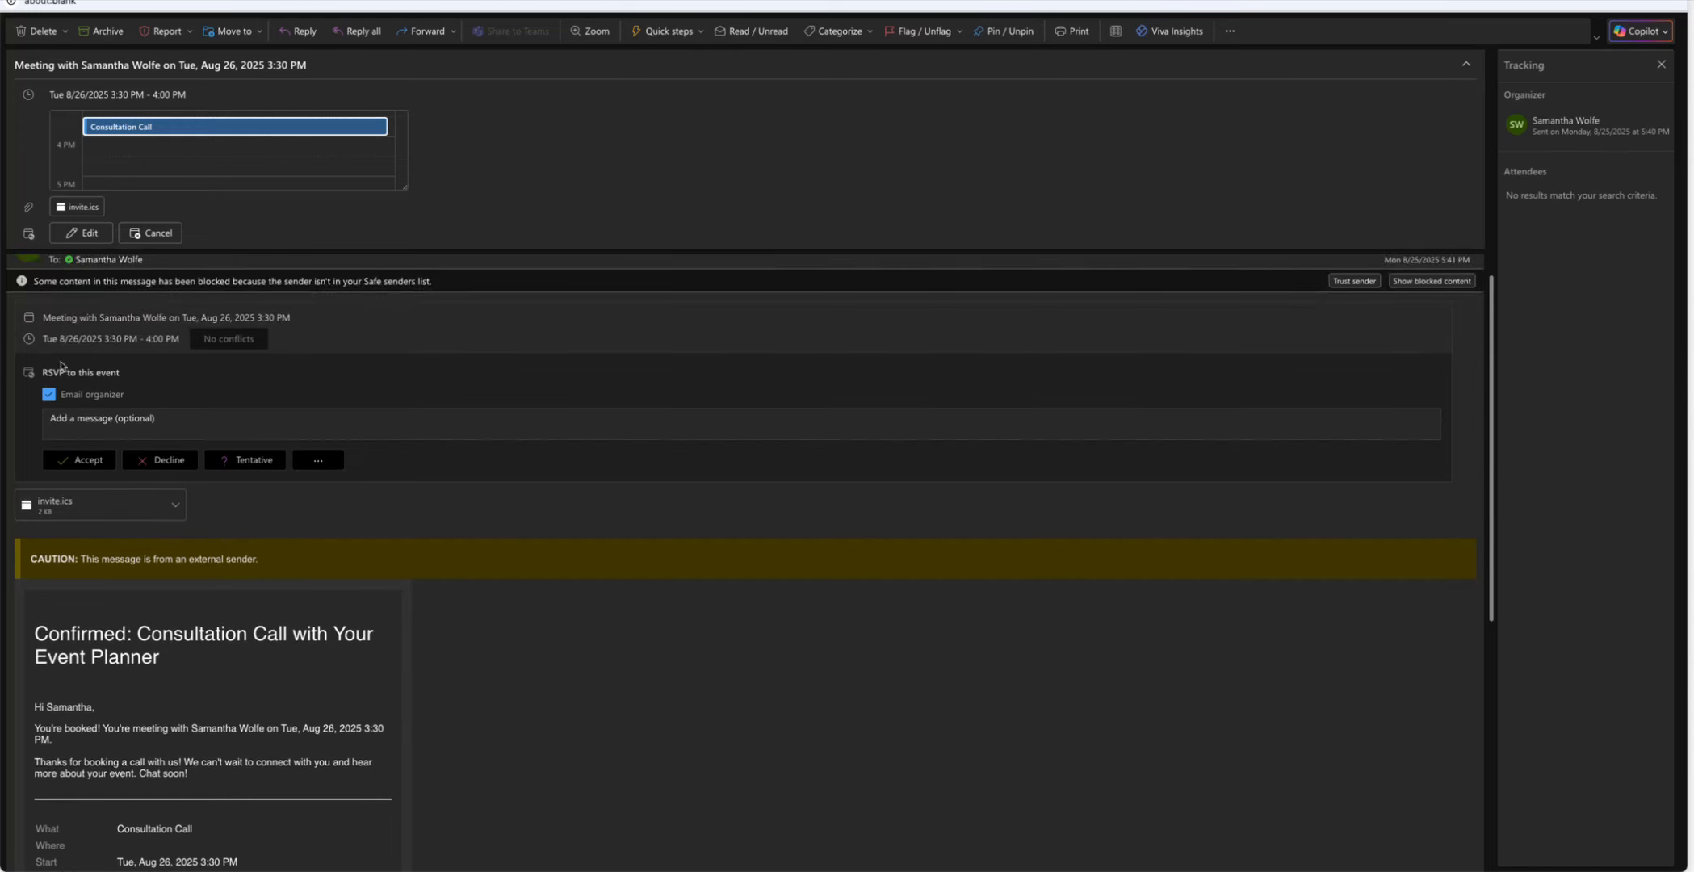
pyautogui.click(19, 348)
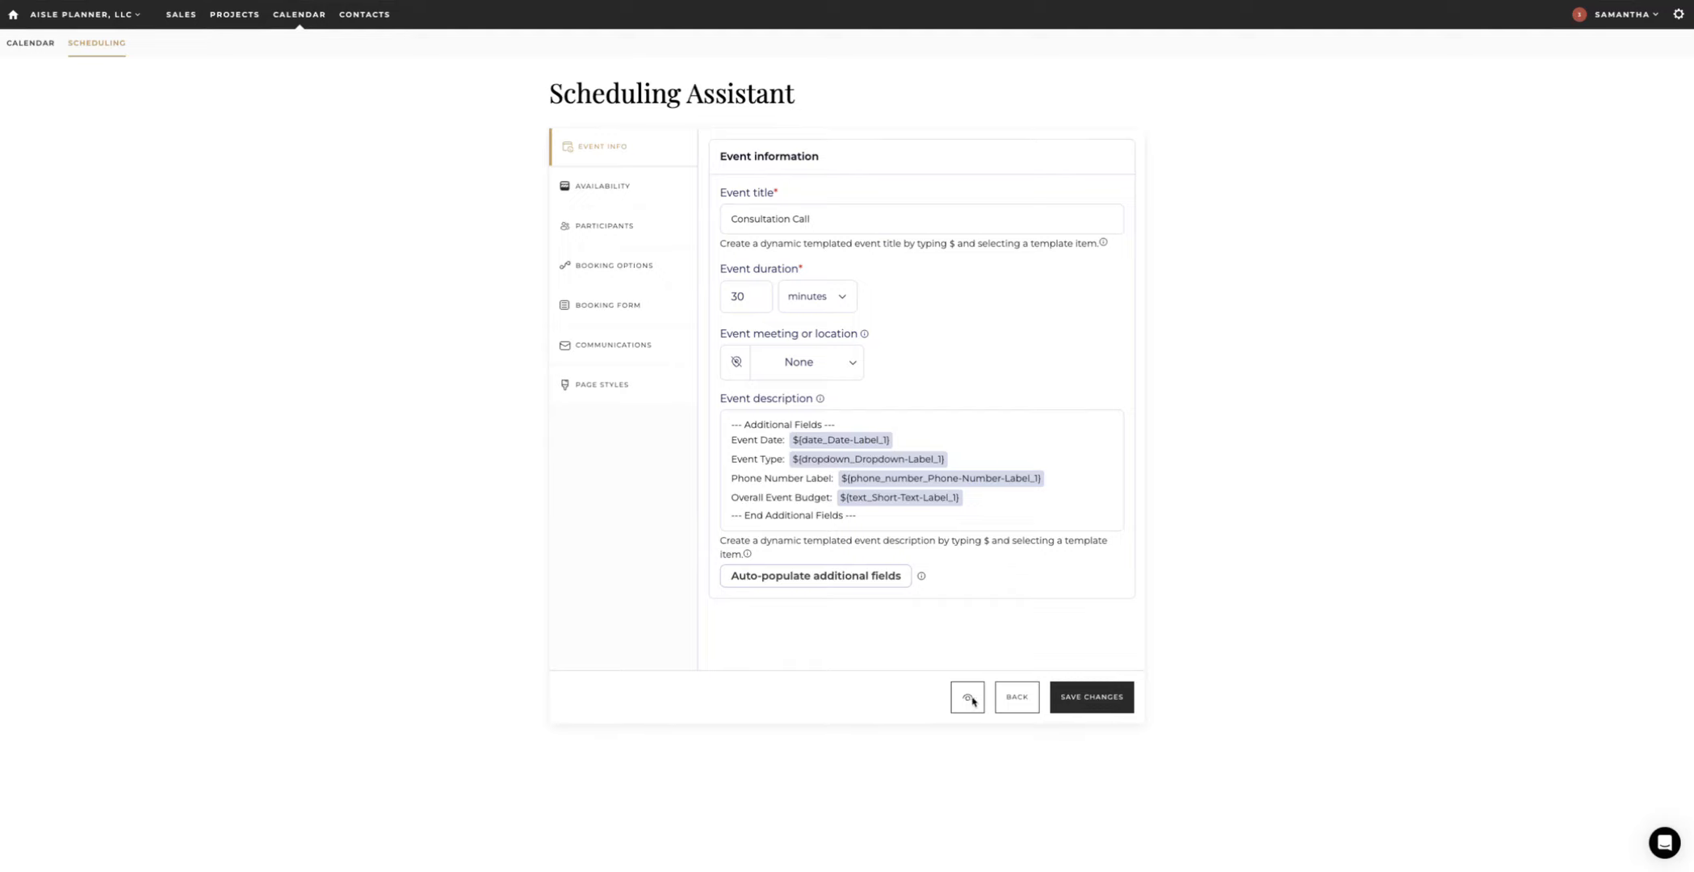
# Step: Go back from the Consultation Call editor to All Scheduling Pages
pyautogui.click(1017, 697)
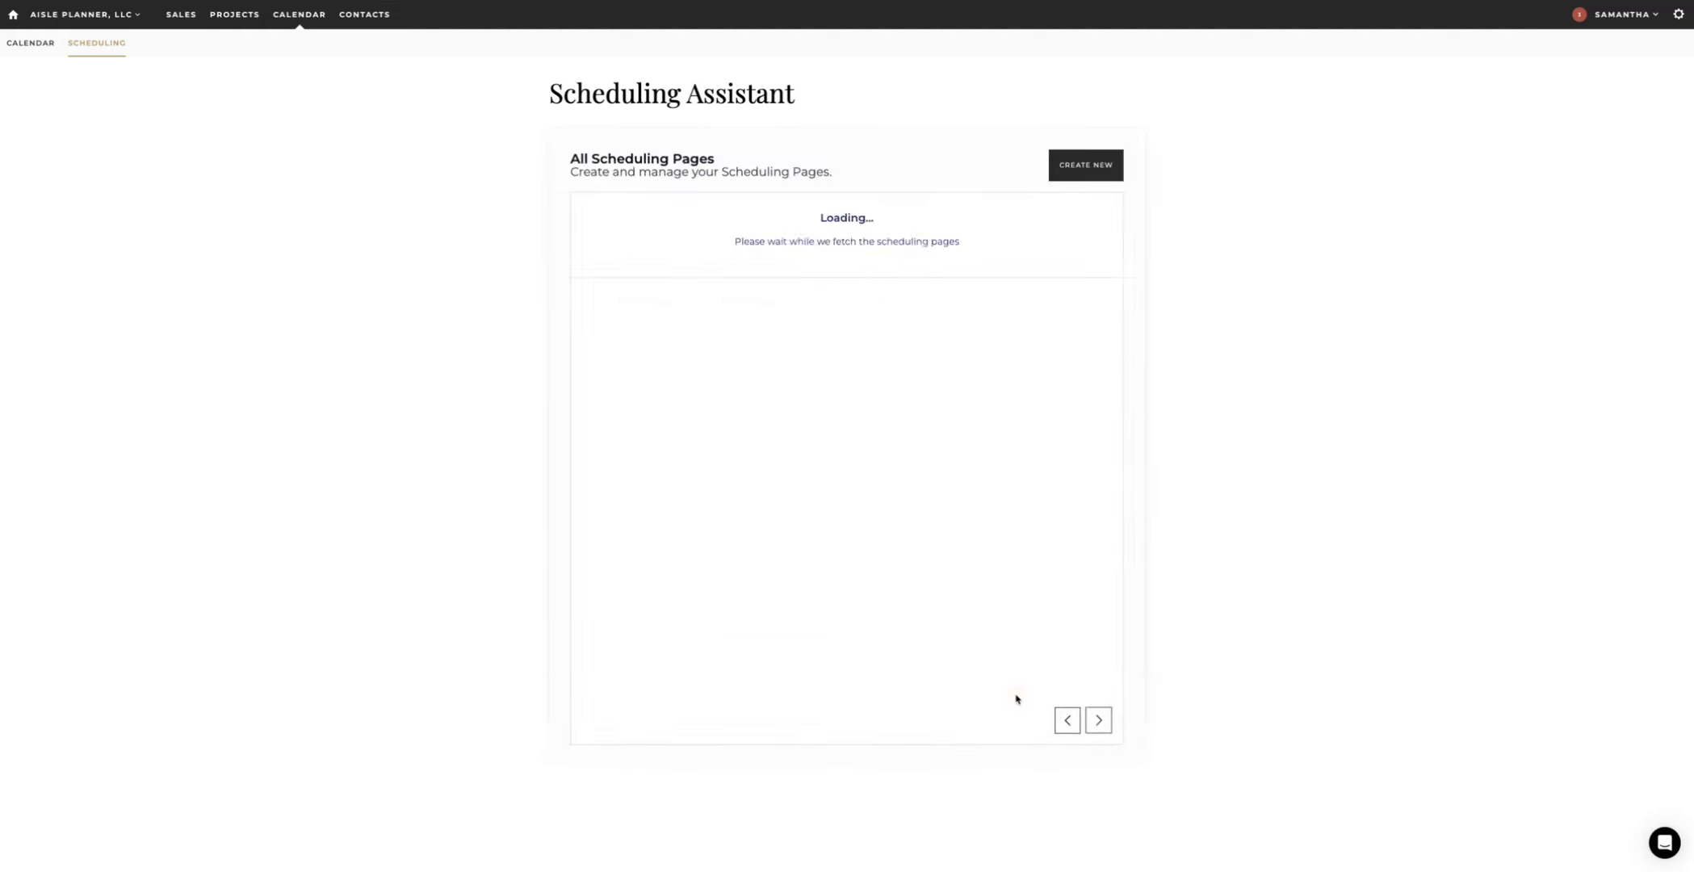